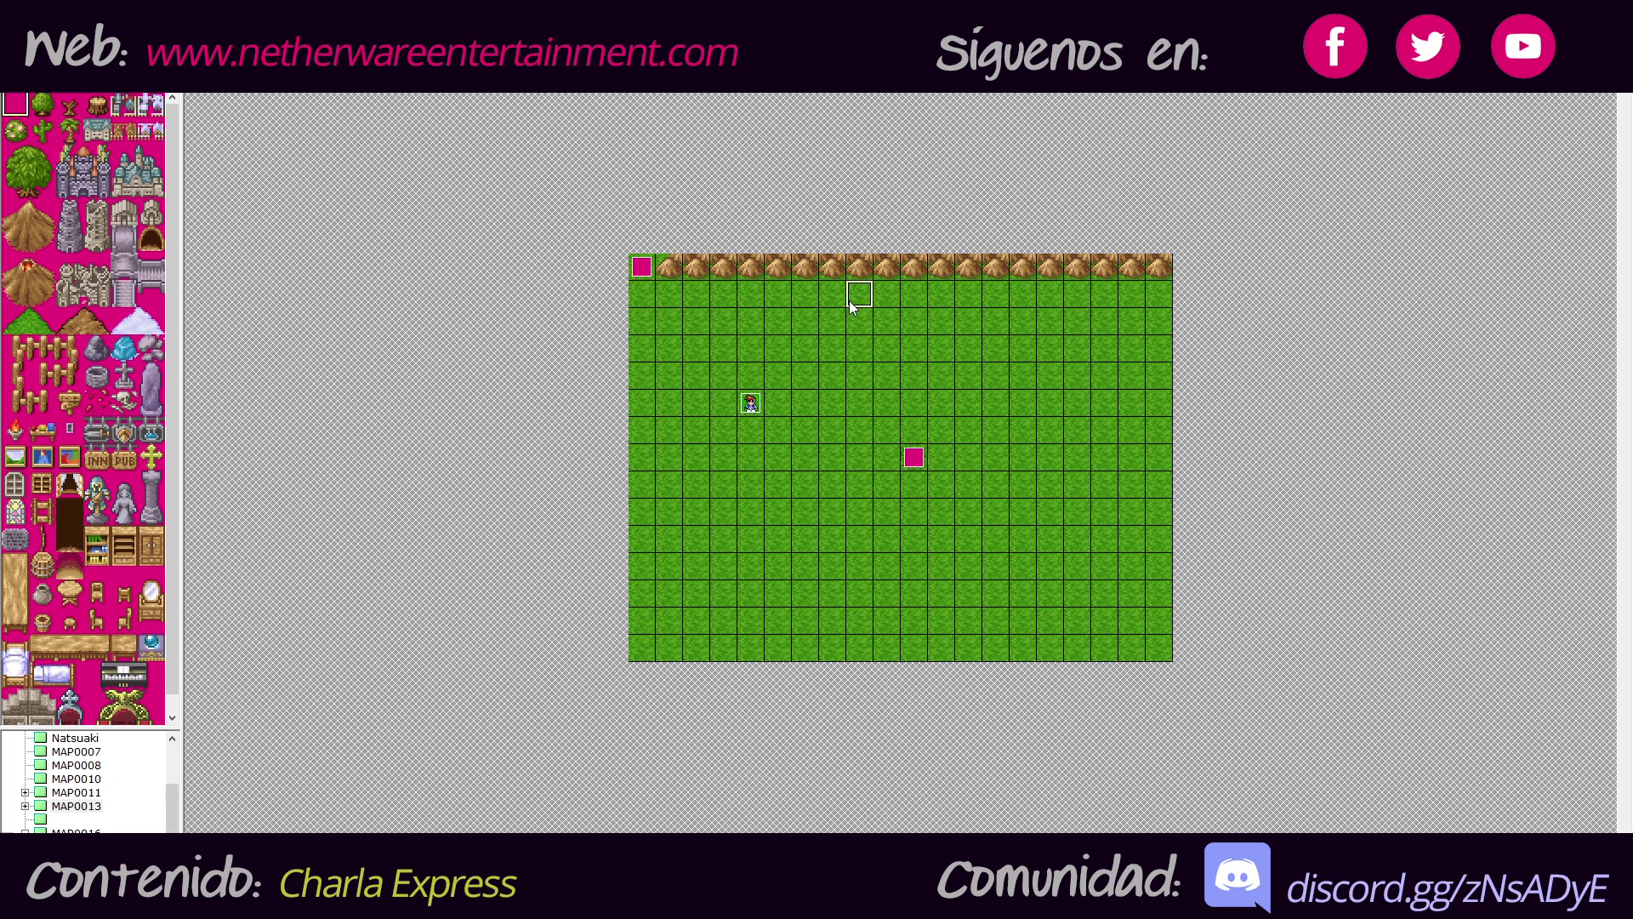
# - Start a new event on an empty map tile and look through the four pages of event commands
pyautogui.press('F9')
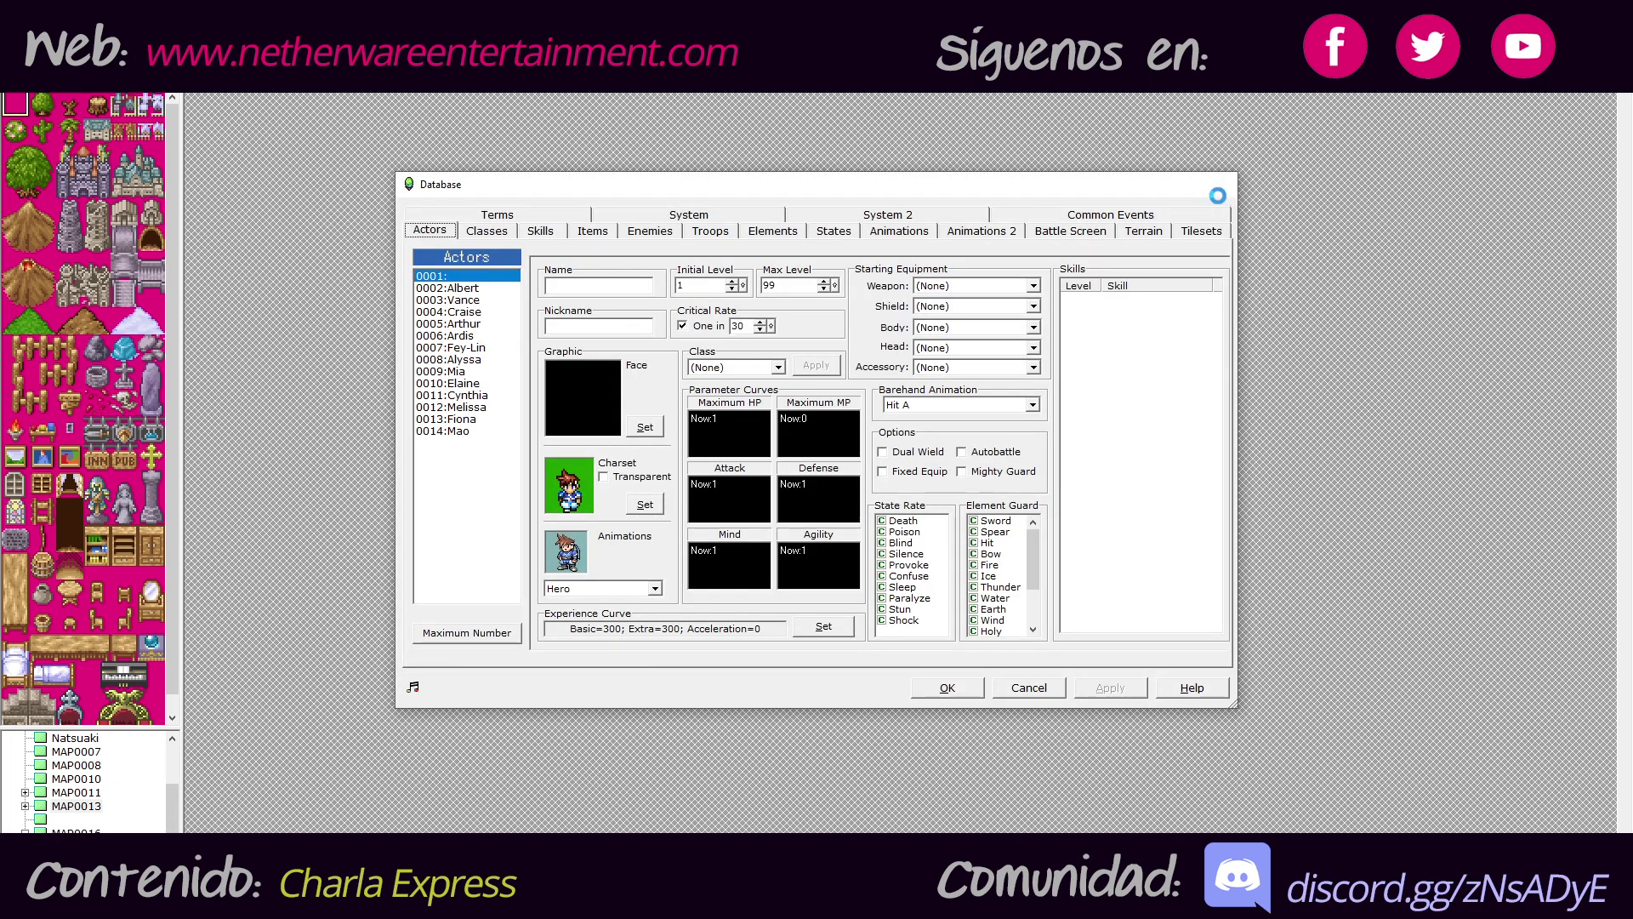
pyautogui.click(1223, 180)
pyautogui.doubleClick(846, 307)
pyautogui.doubleClick(854, 303)
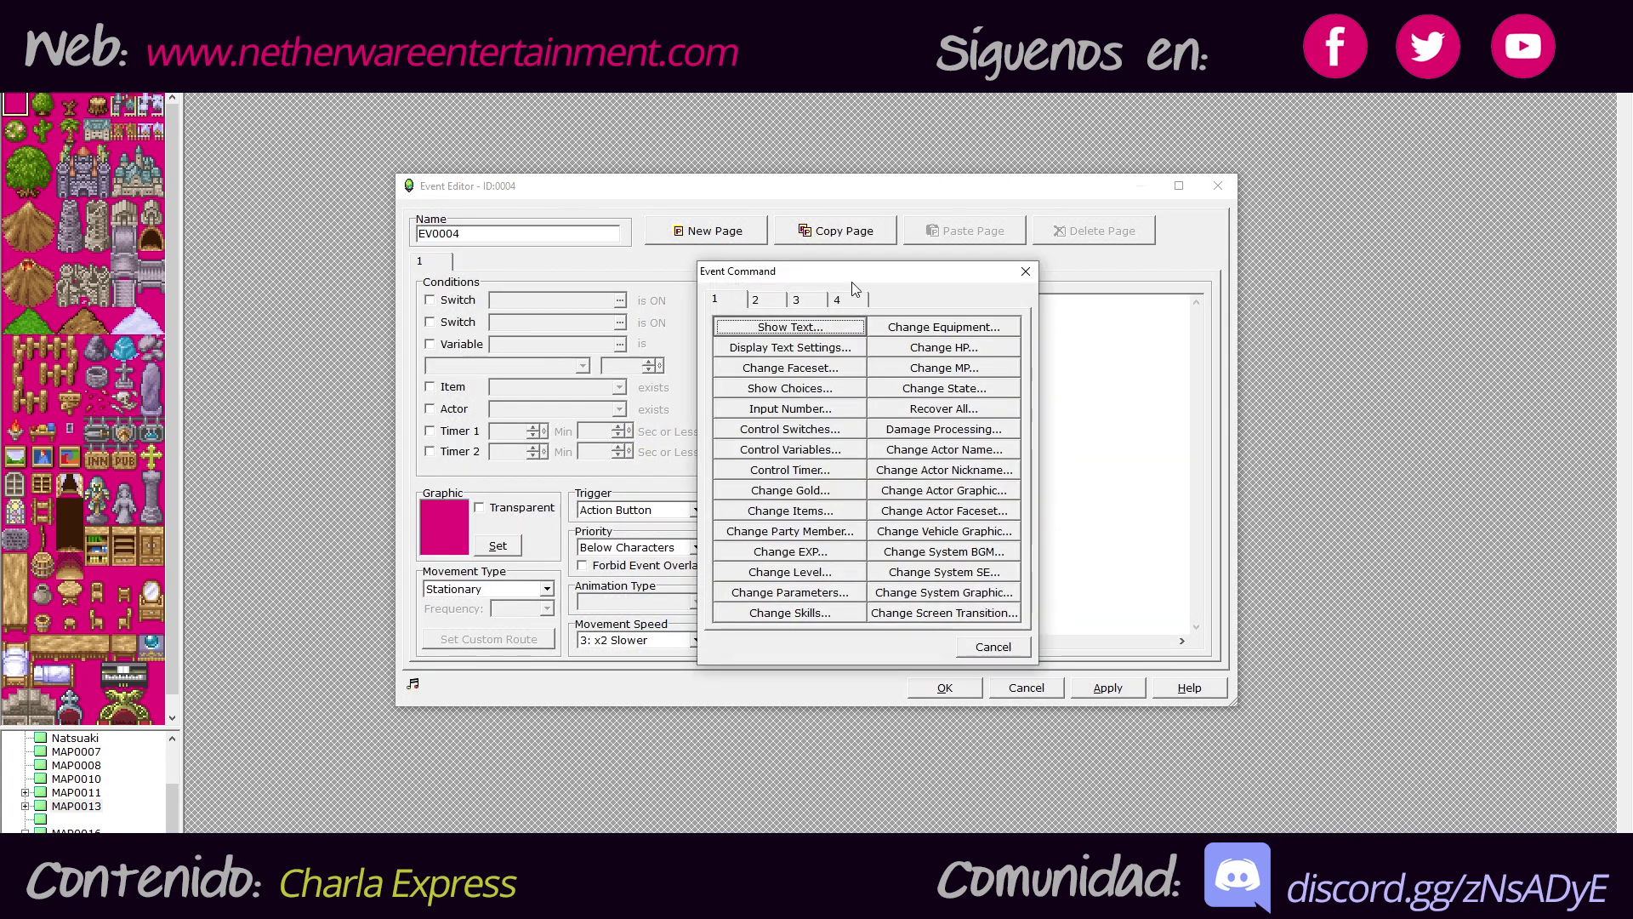
pyautogui.moveTo(804, 273); pyautogui.dragTo(991, 236)
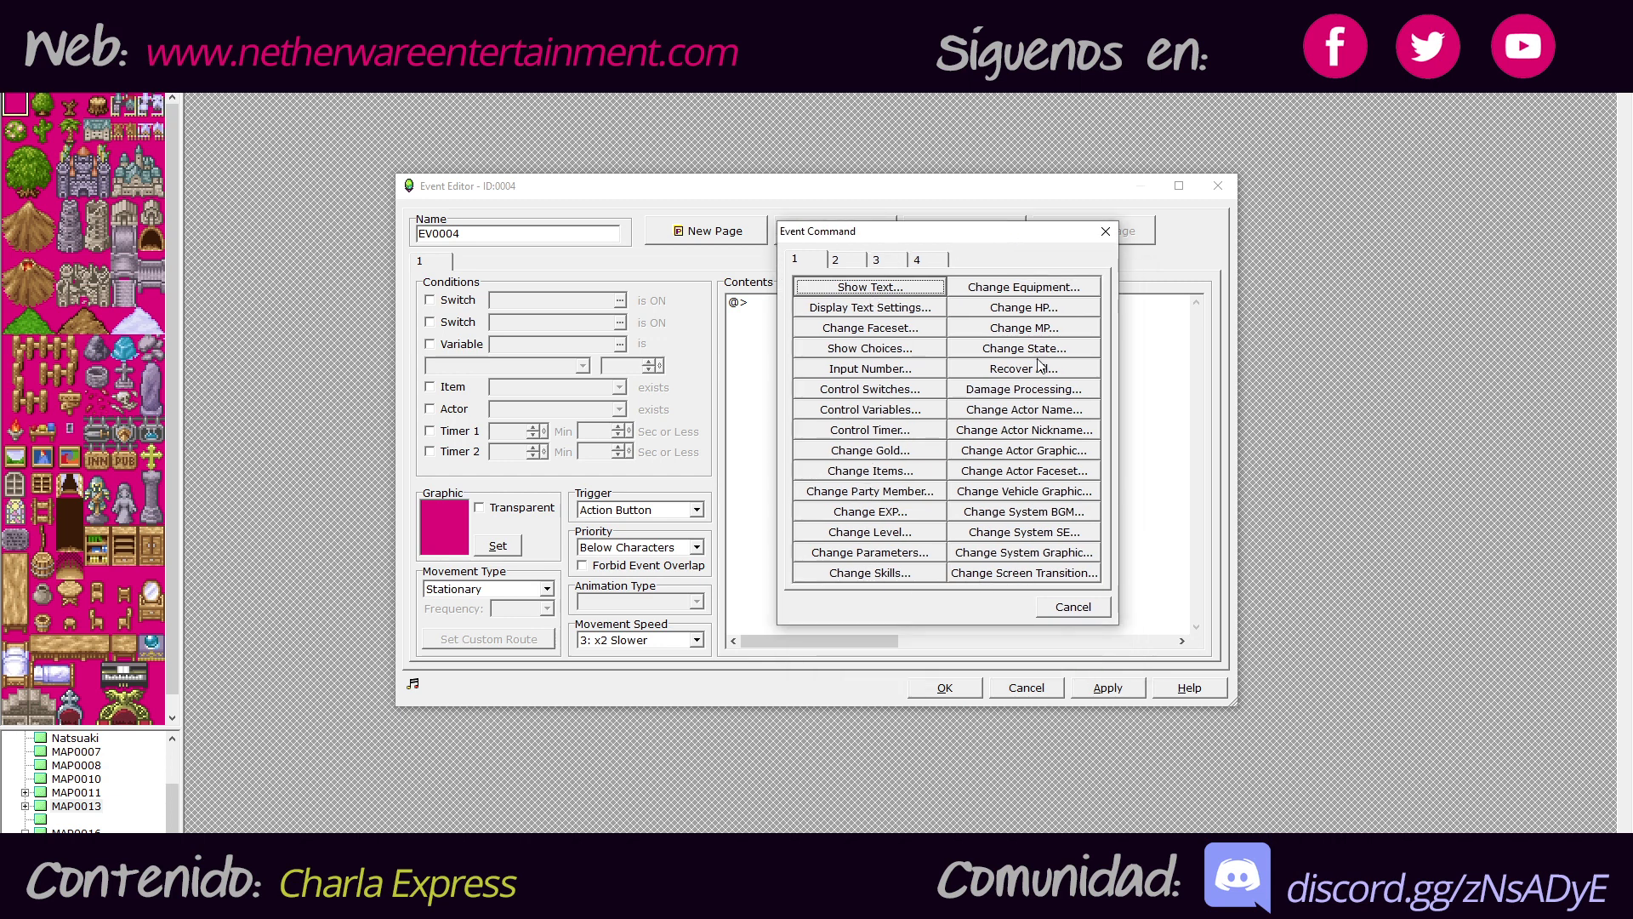
pyautogui.click(864, 260)
pyautogui.click(878, 260)
pyautogui.click(913, 261)
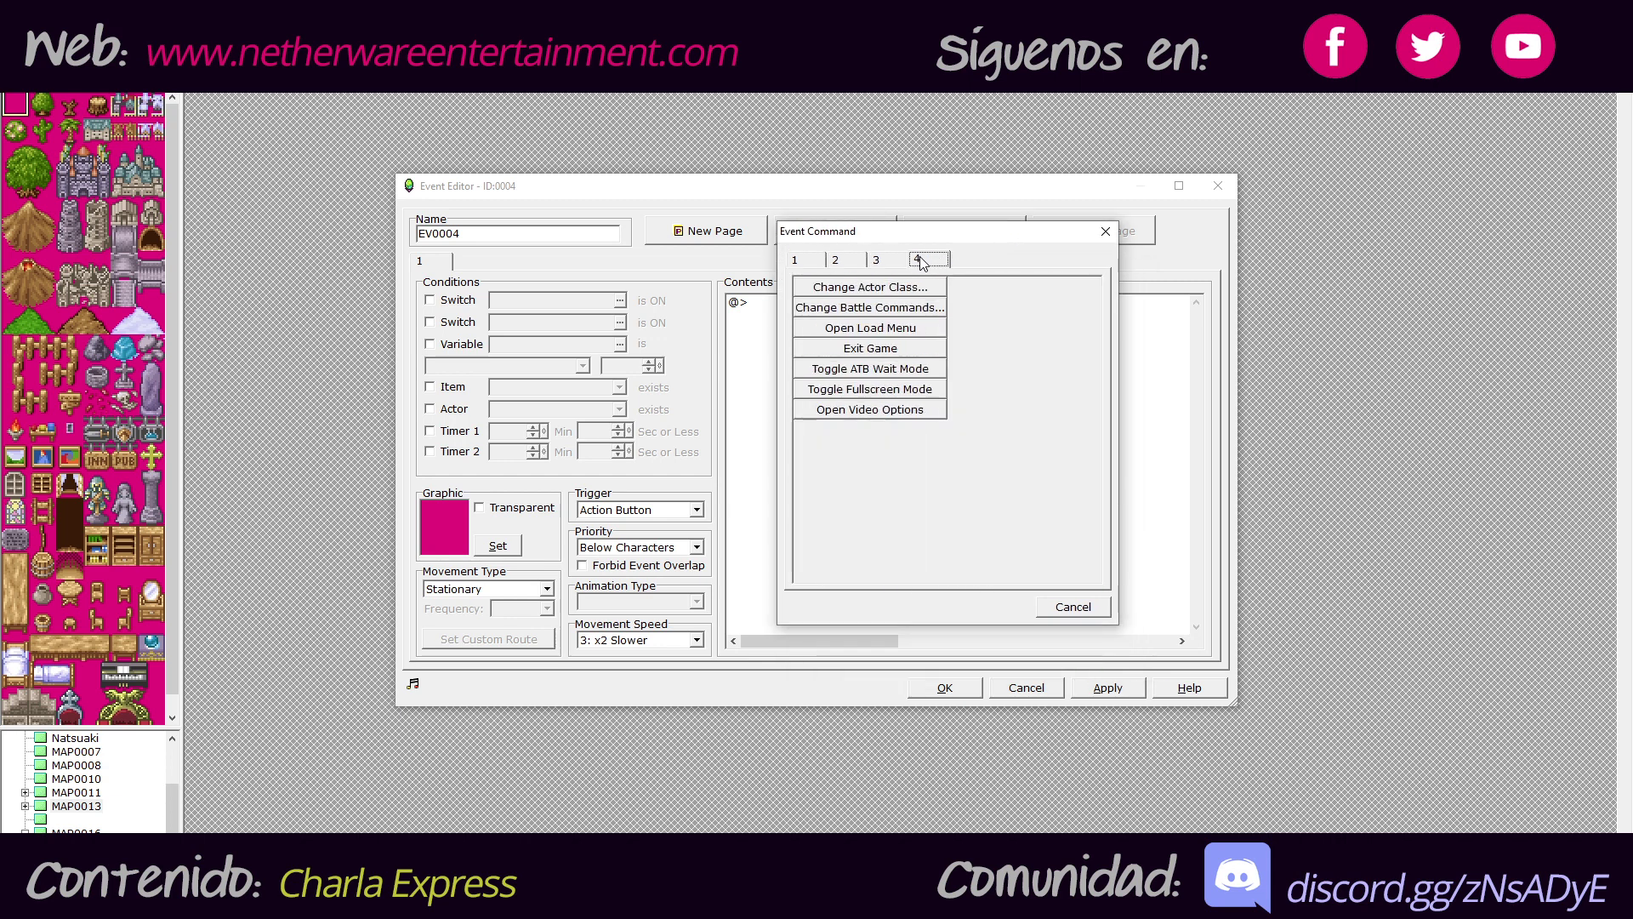
pyautogui.click(808, 262)
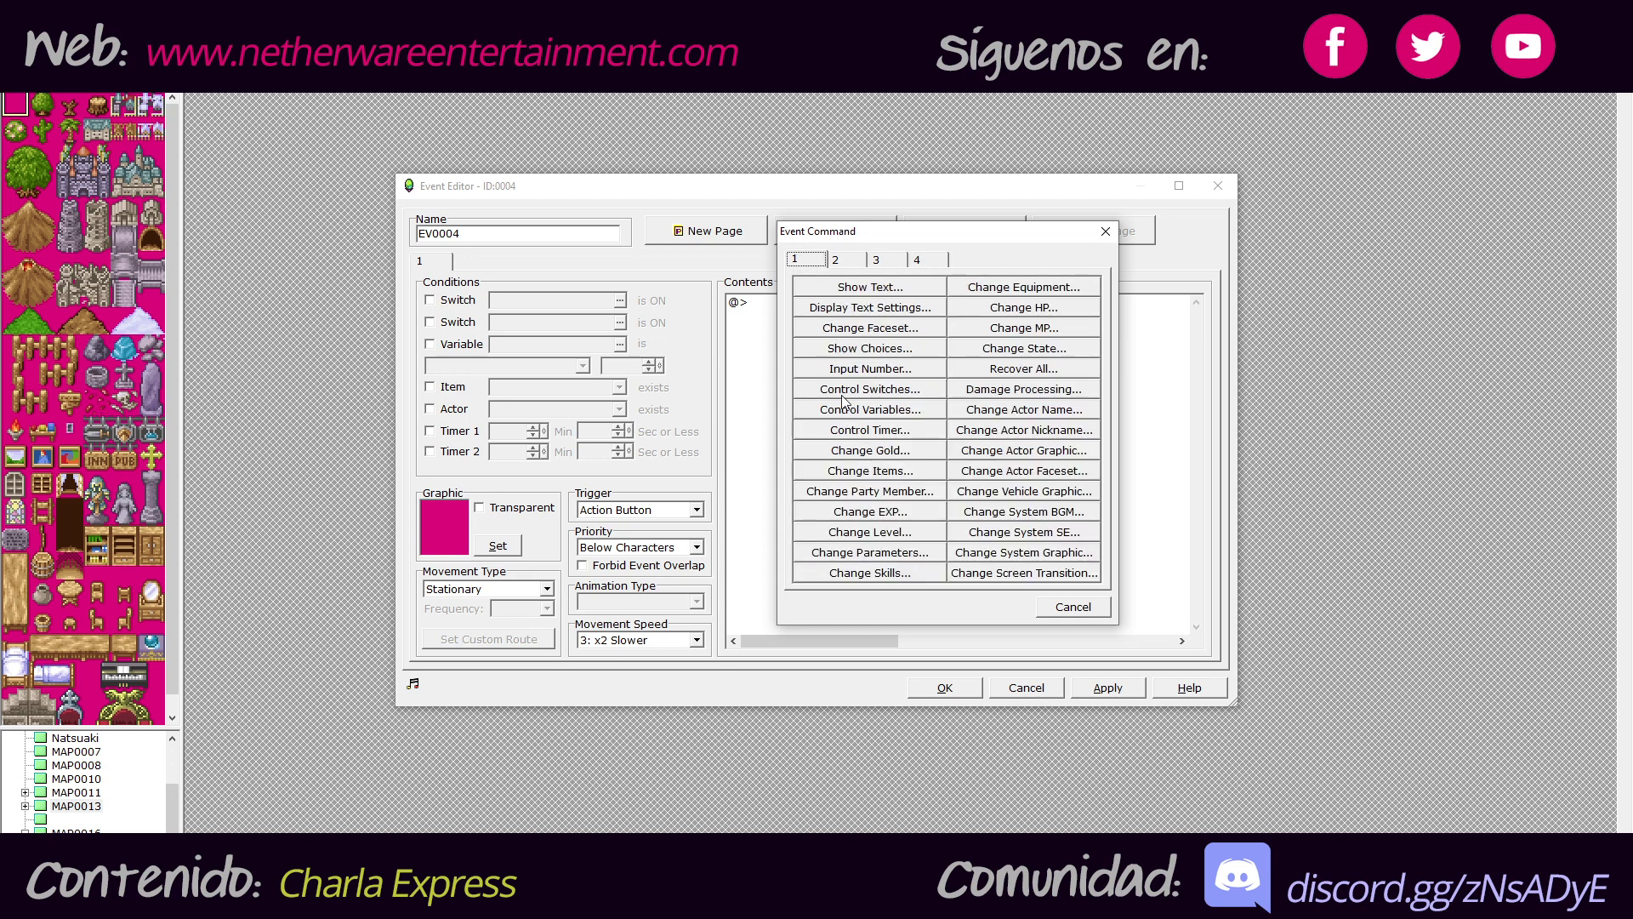
# - Insert a conditional branch that checks whether switch 0001:Hojas Cogidas is ON, including an Else branch
pyautogui.click(861, 261)
pyautogui.click(880, 264)
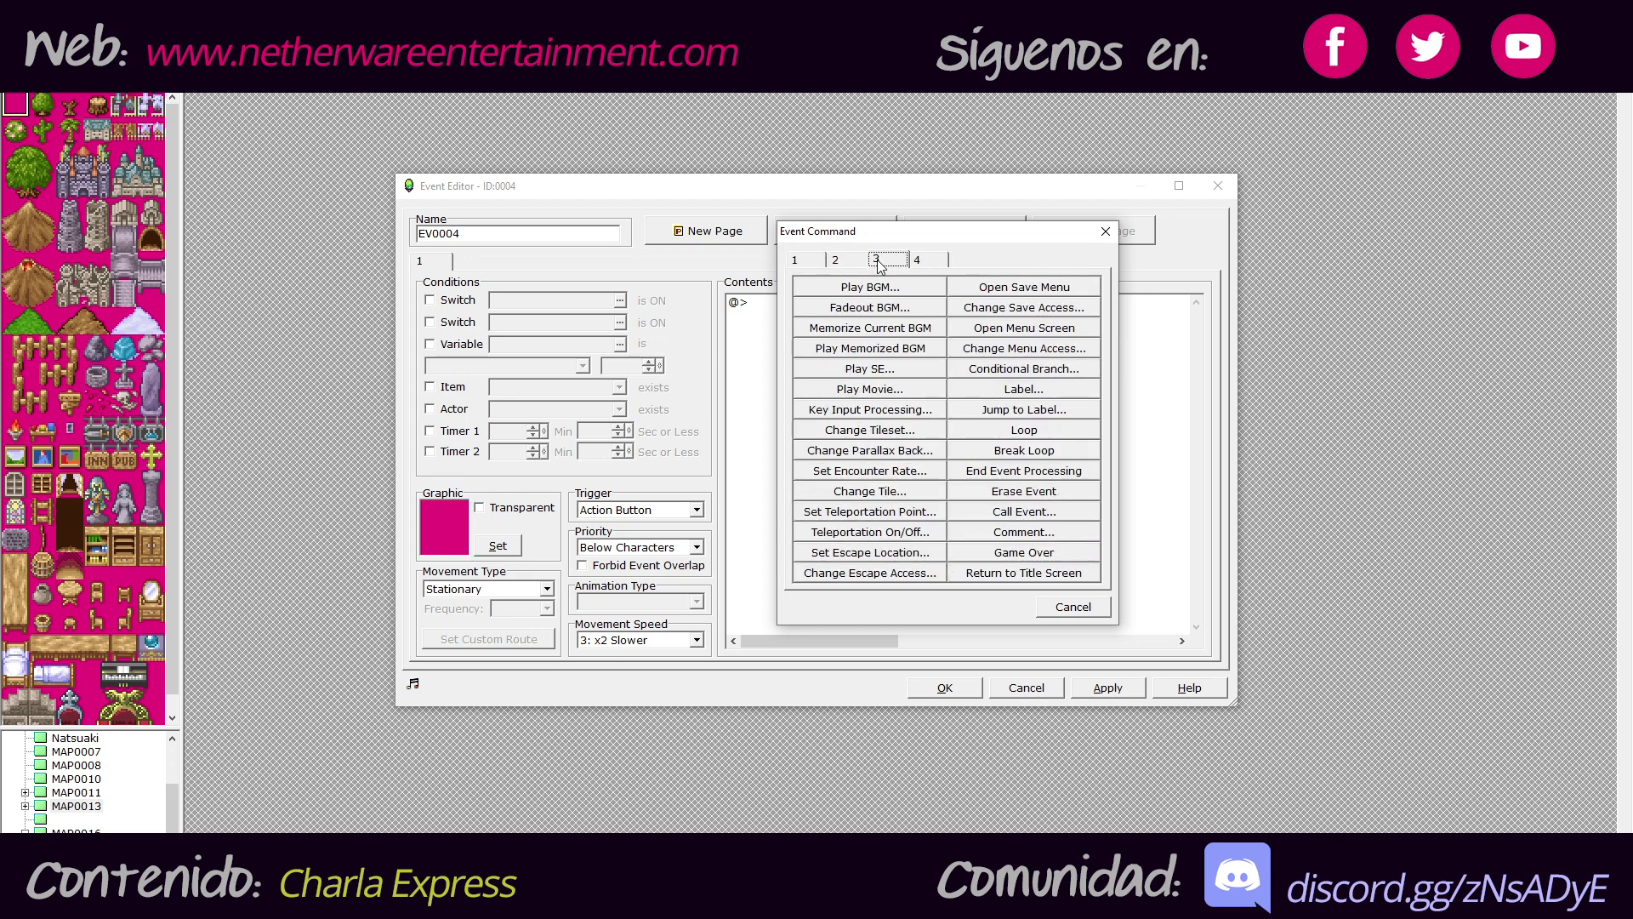
pyautogui.click(1025, 369)
pyautogui.click(967, 578)
pyautogui.rightClick(795, 333)
pyautogui.click(783, 314)
pyautogui.rightClick(788, 355)
pyautogui.click(762, 365)
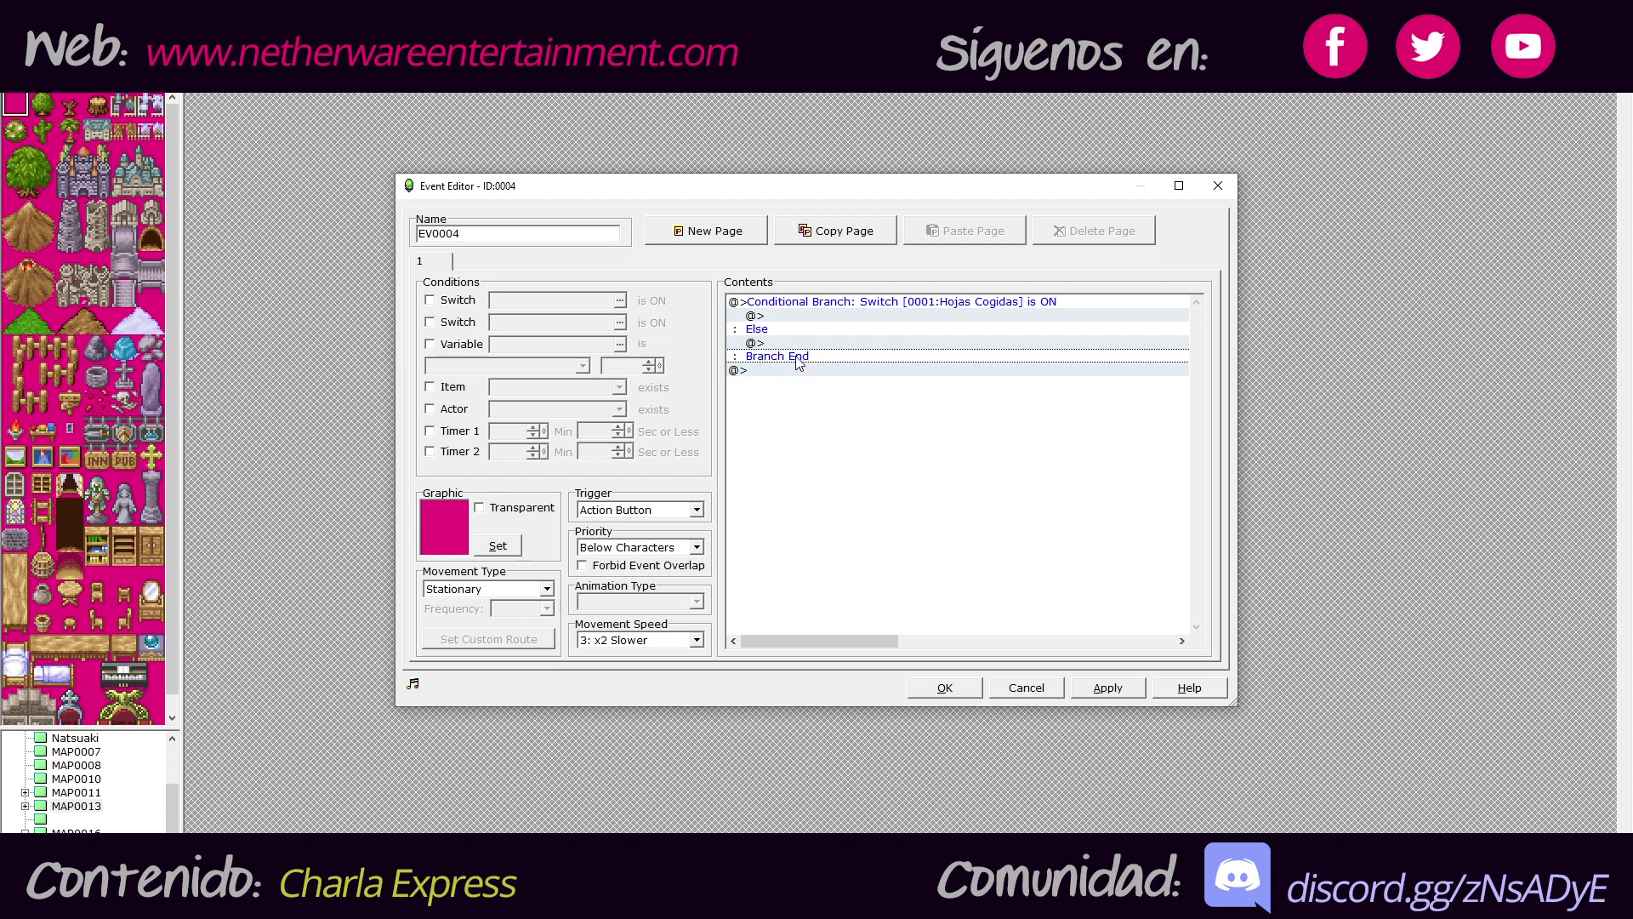
# - Reopen the conditional branch for editing and review its condition settings alongside the event contents
pyautogui.rightClick(795, 307)
pyautogui.click(851, 332)
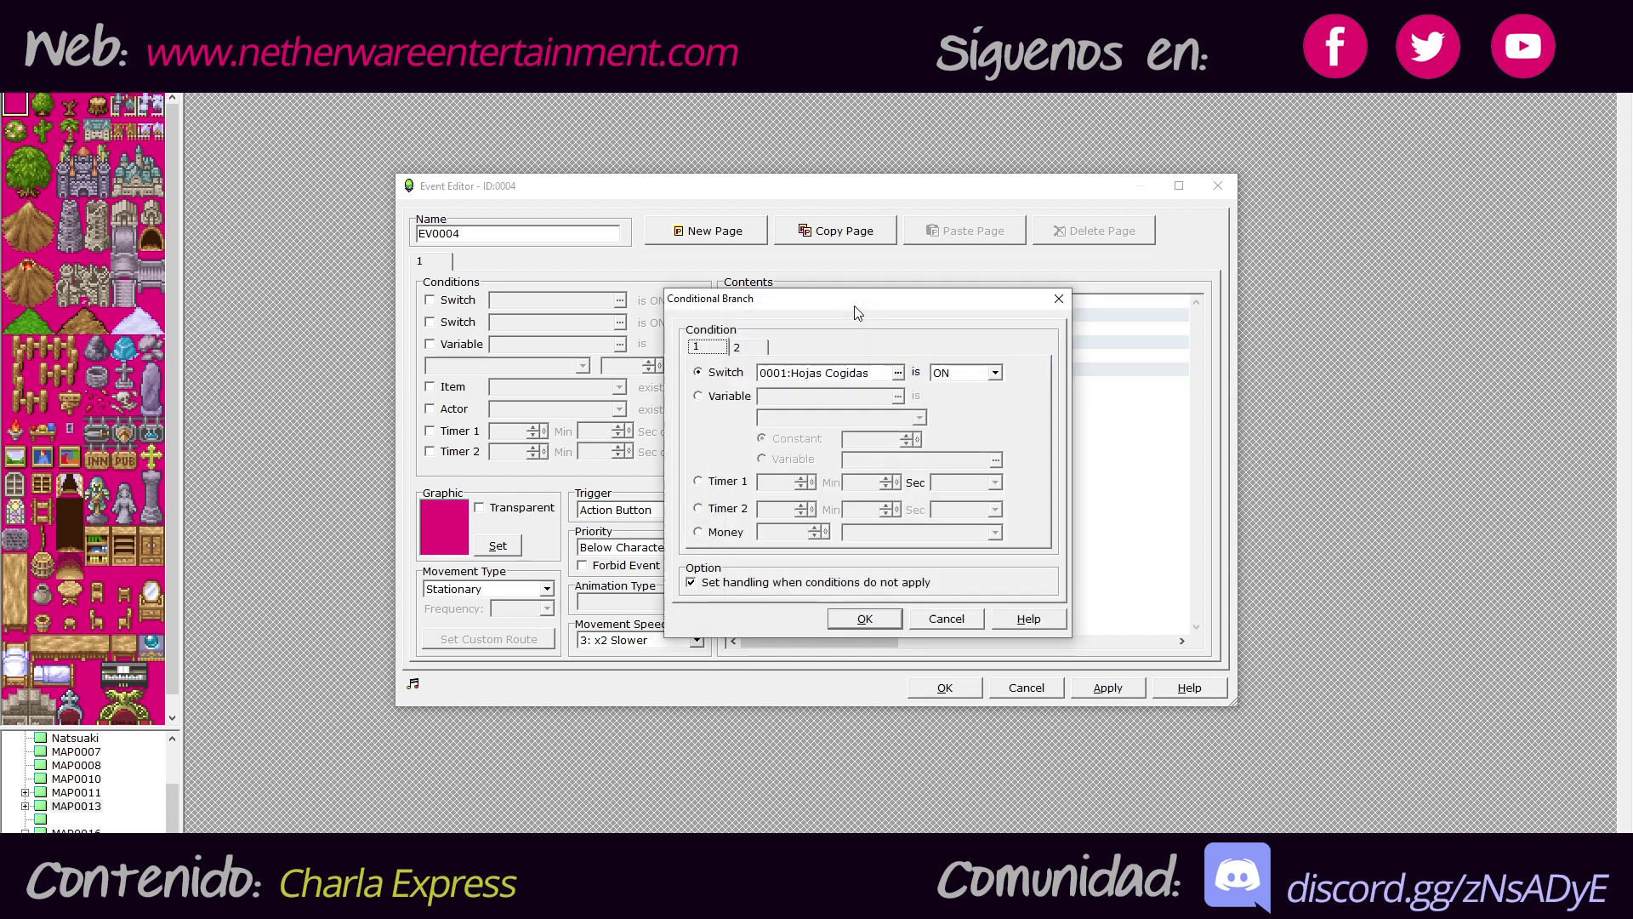
pyautogui.moveTo(850, 302); pyautogui.dragTo(1015, 372)
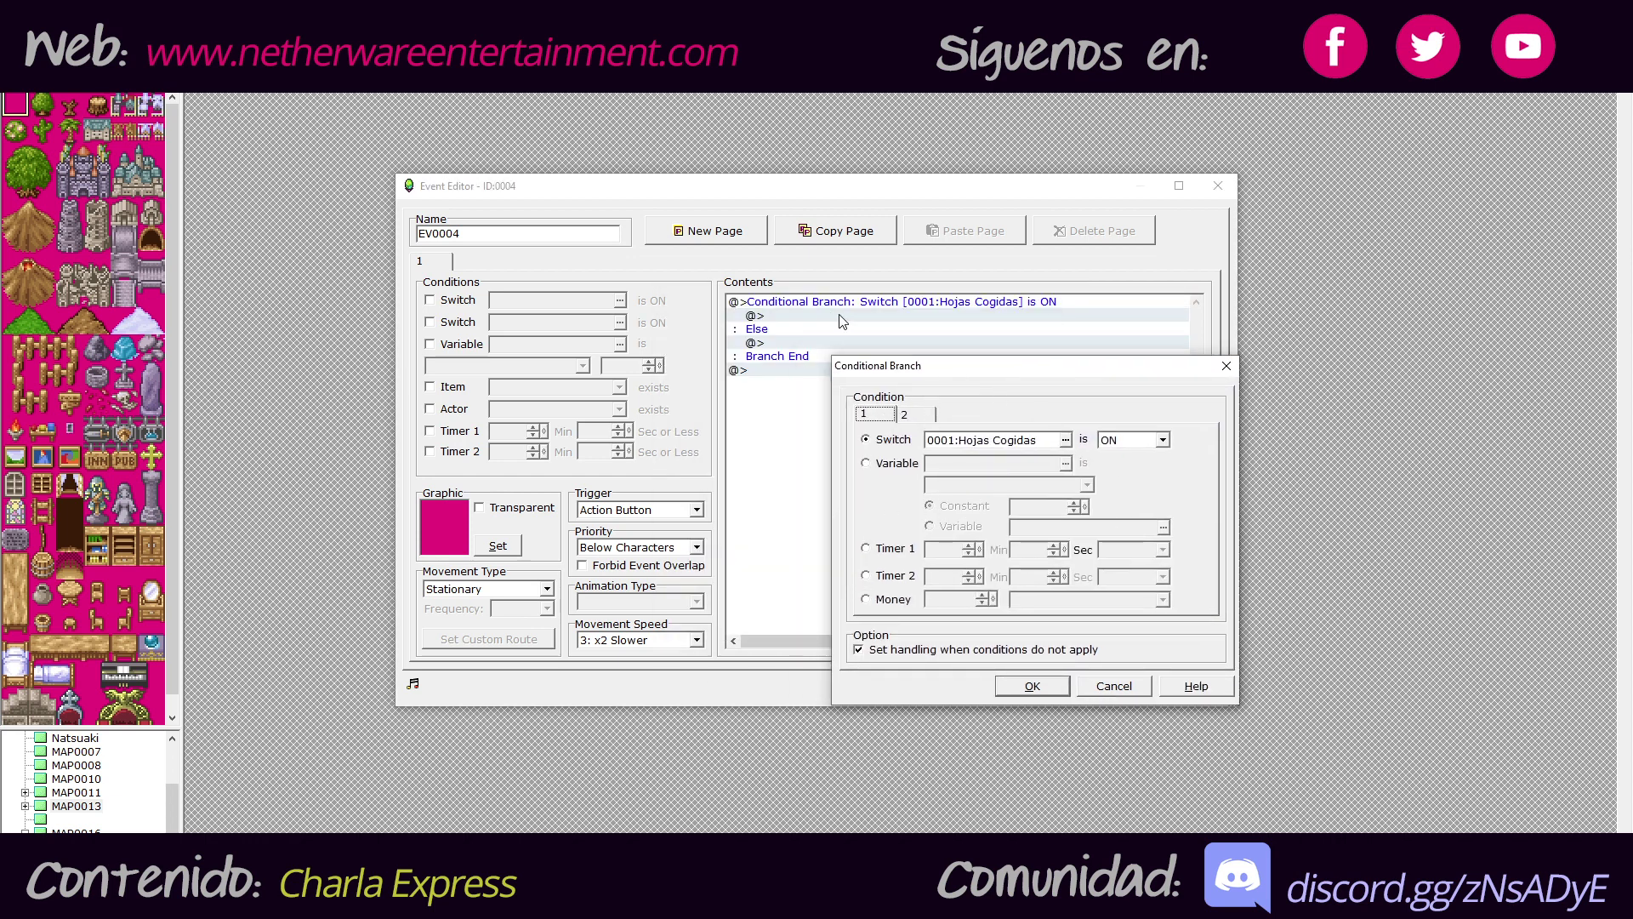
pyautogui.moveTo(951, 373); pyautogui.dragTo(871, 407)
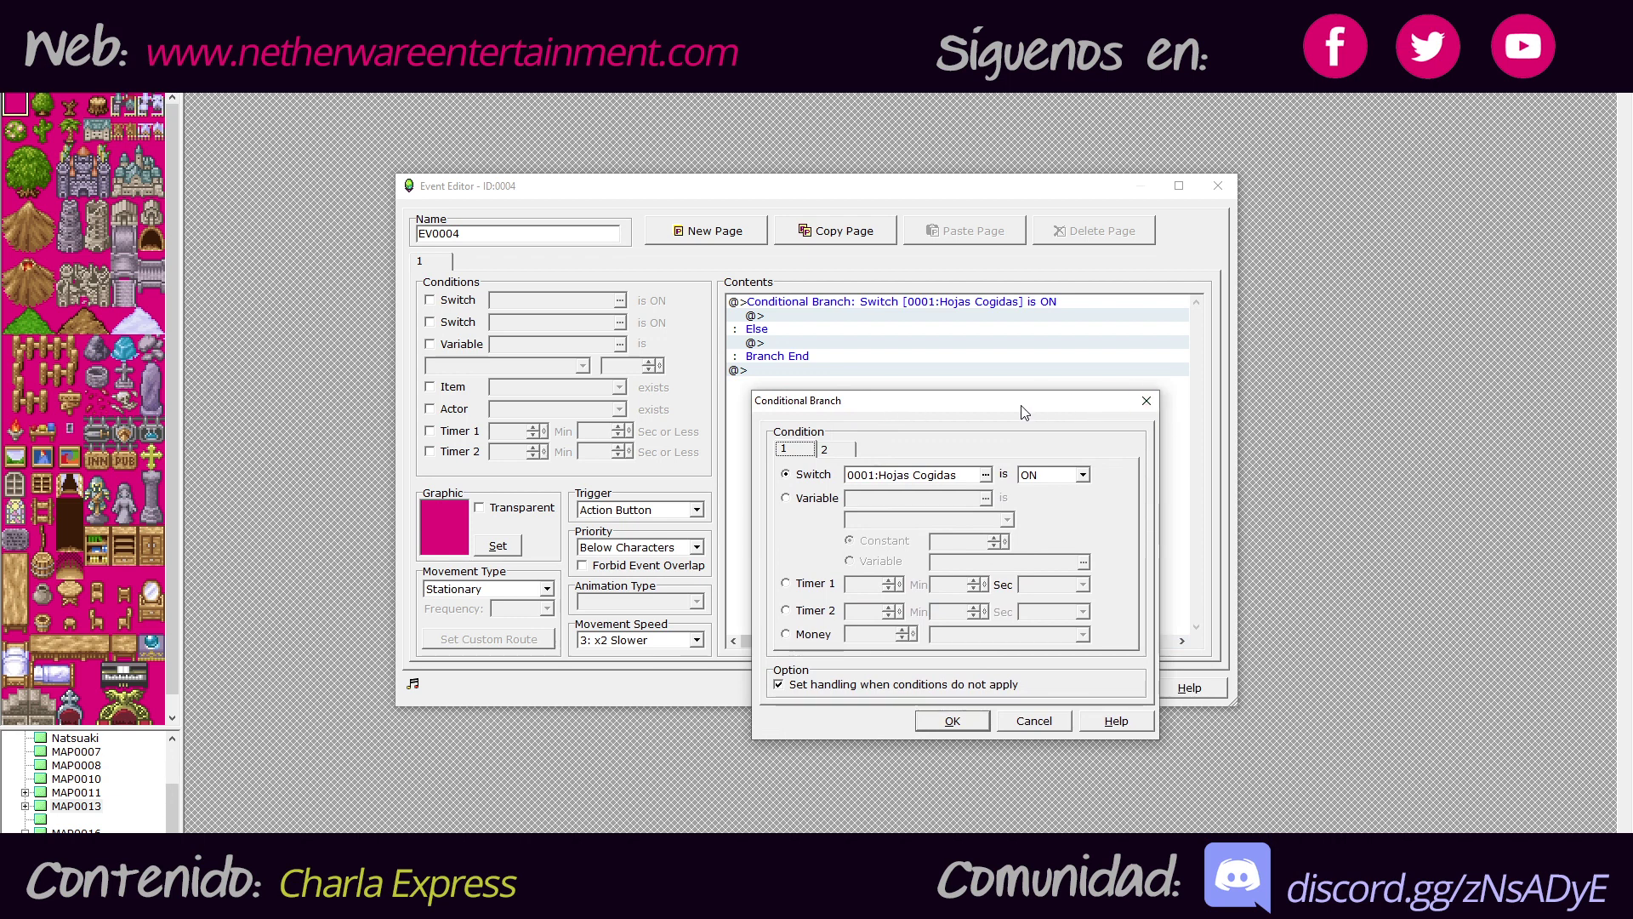
pyautogui.moveTo(1022, 410); pyautogui.dragTo(1026, 392)
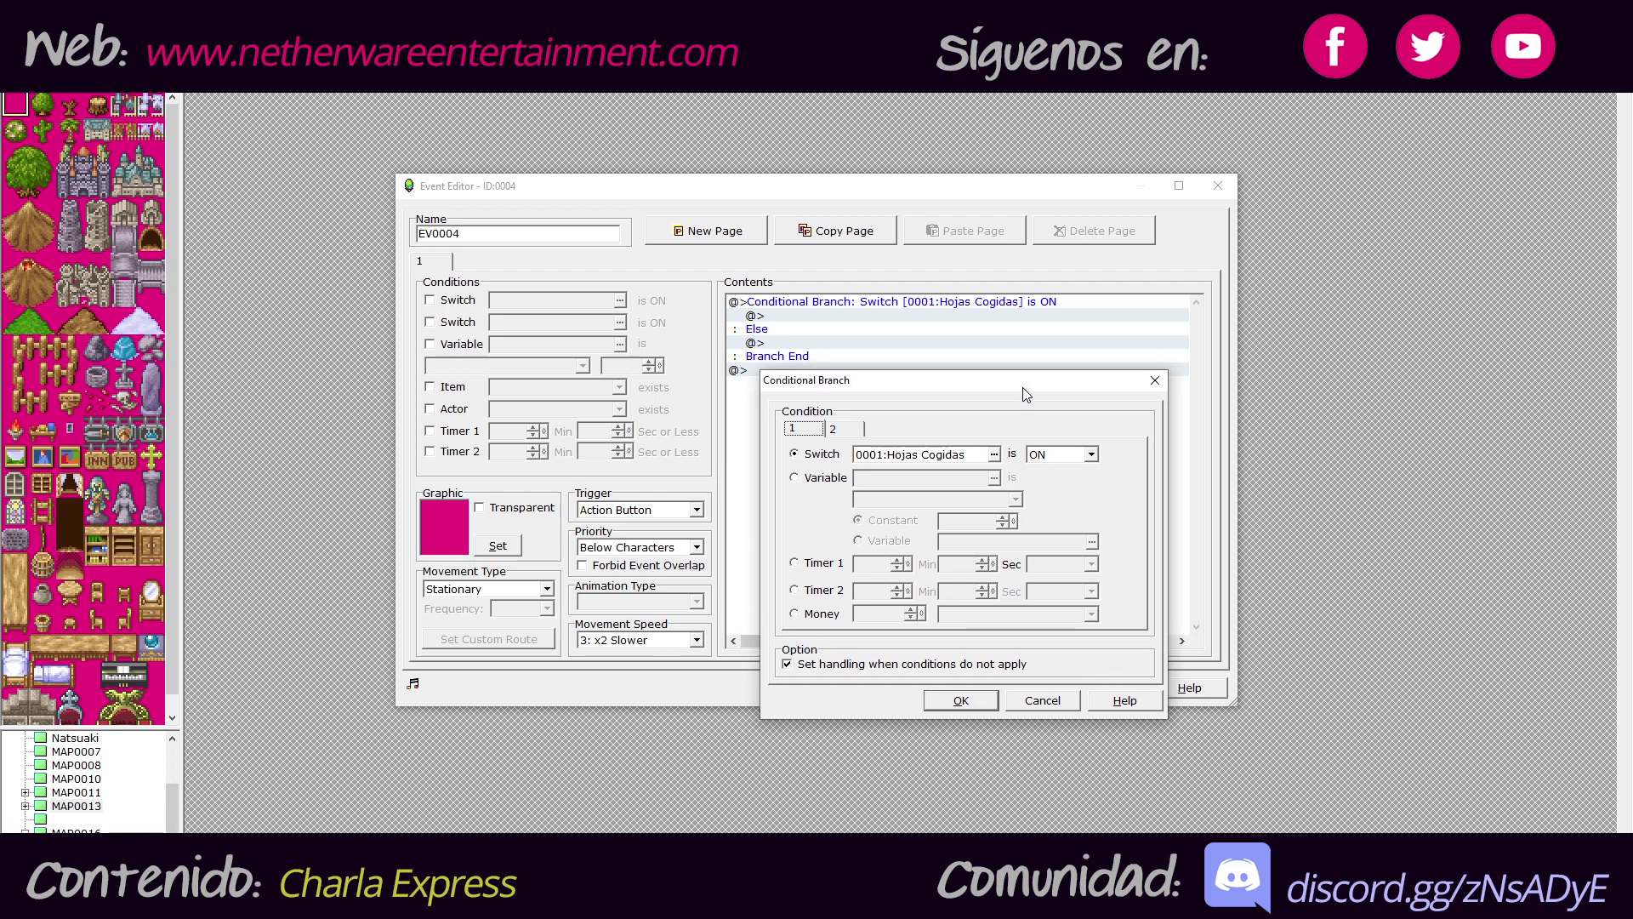
pyautogui.moveTo(1026, 393); pyautogui.dragTo(1025, 400)
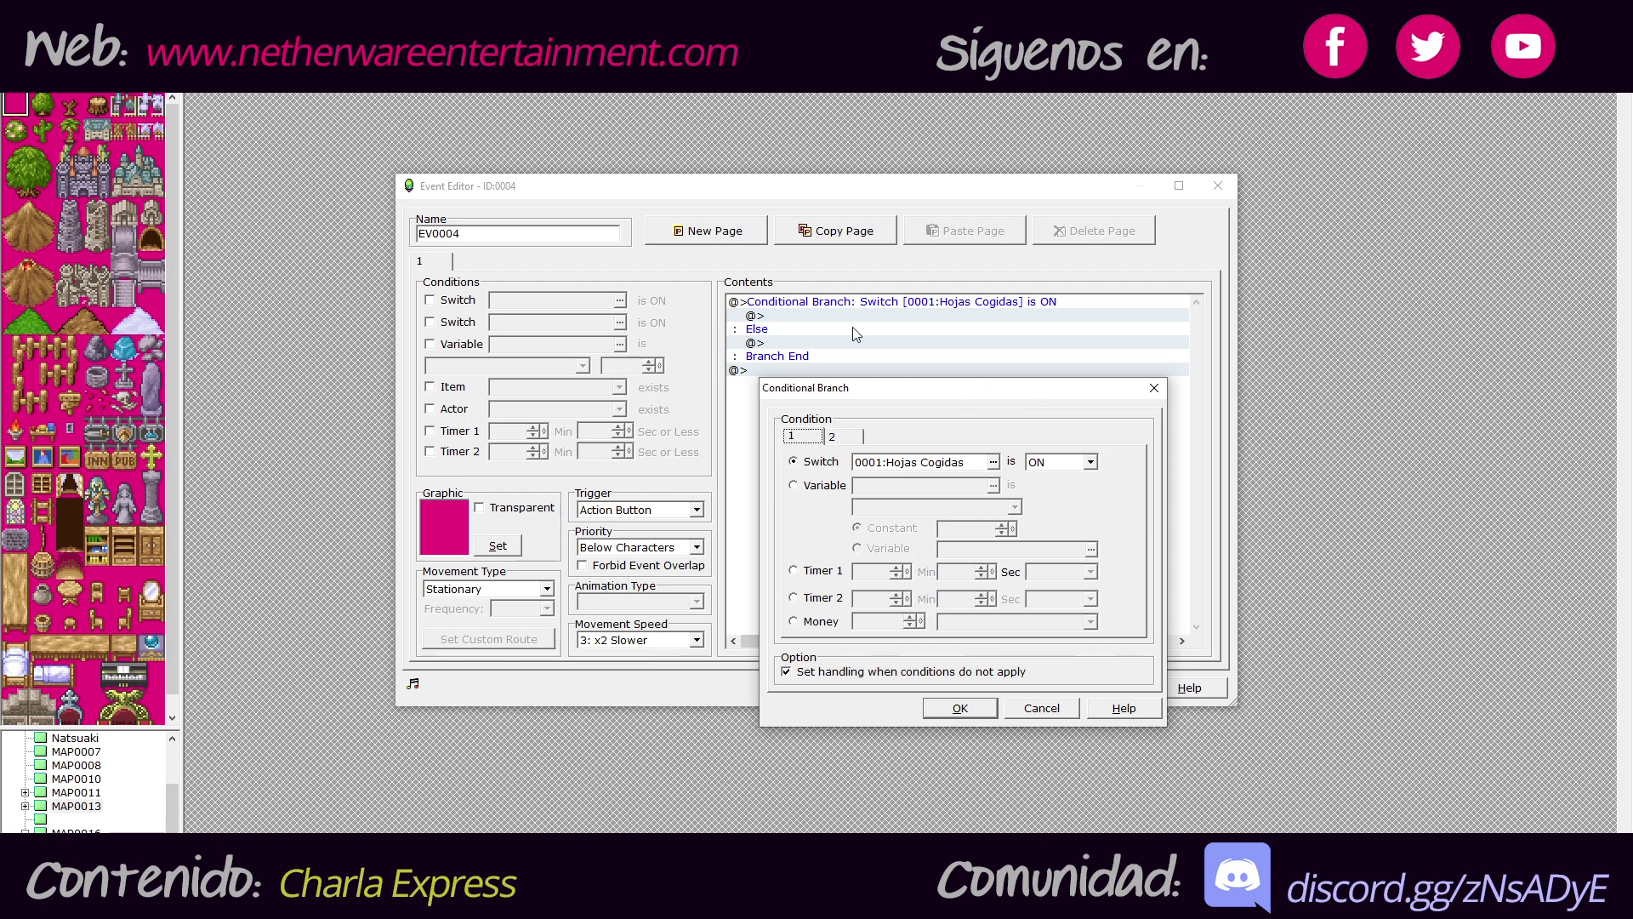
pyautogui.moveTo(889, 394)
pyautogui.mouseDown()
pyautogui.moveTo(901, 350)
pyautogui.moveTo(896, 395)
pyautogui.mouseUp()
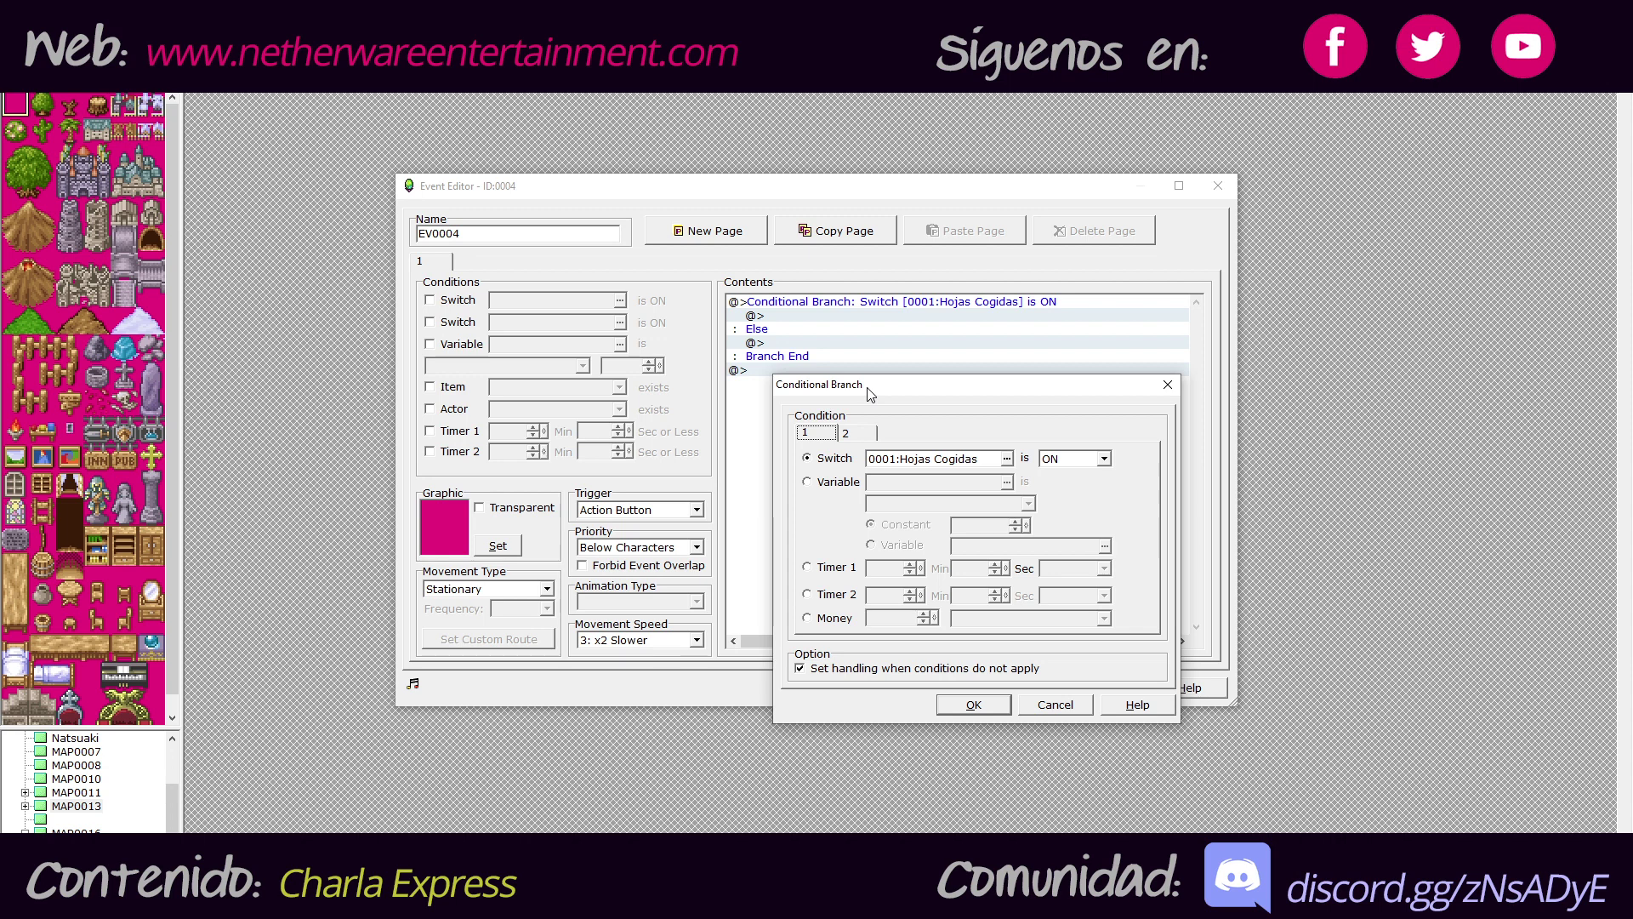
pyautogui.click(1037, 702)
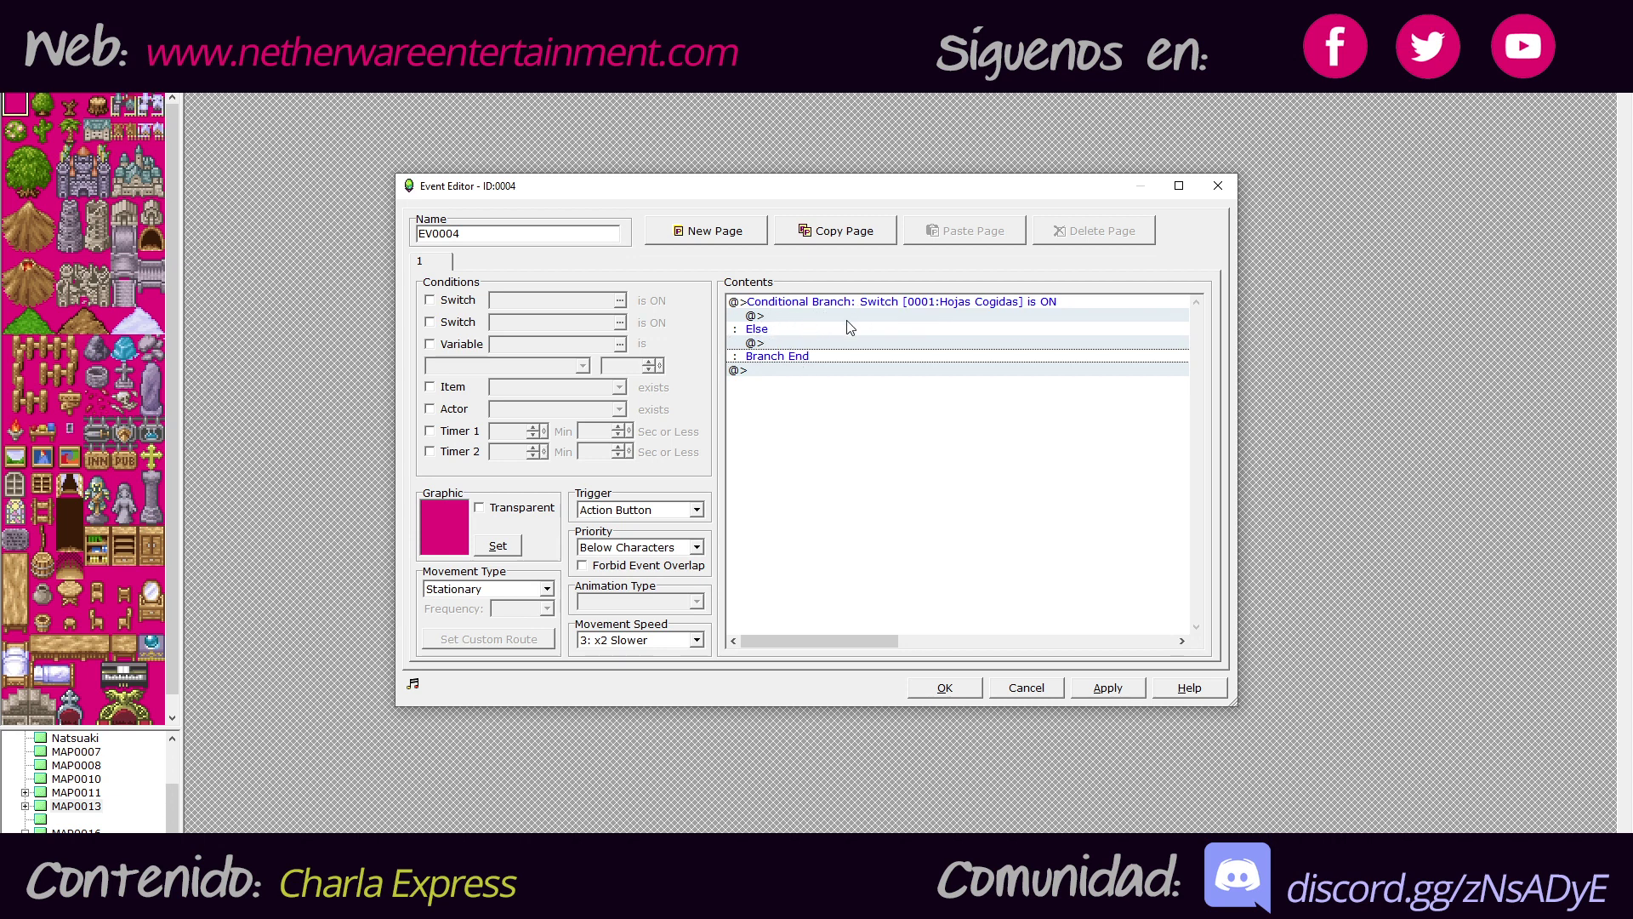
# - Review the branch's settings and its Else block once more, and discard the new event
pyautogui.click(869, 304)
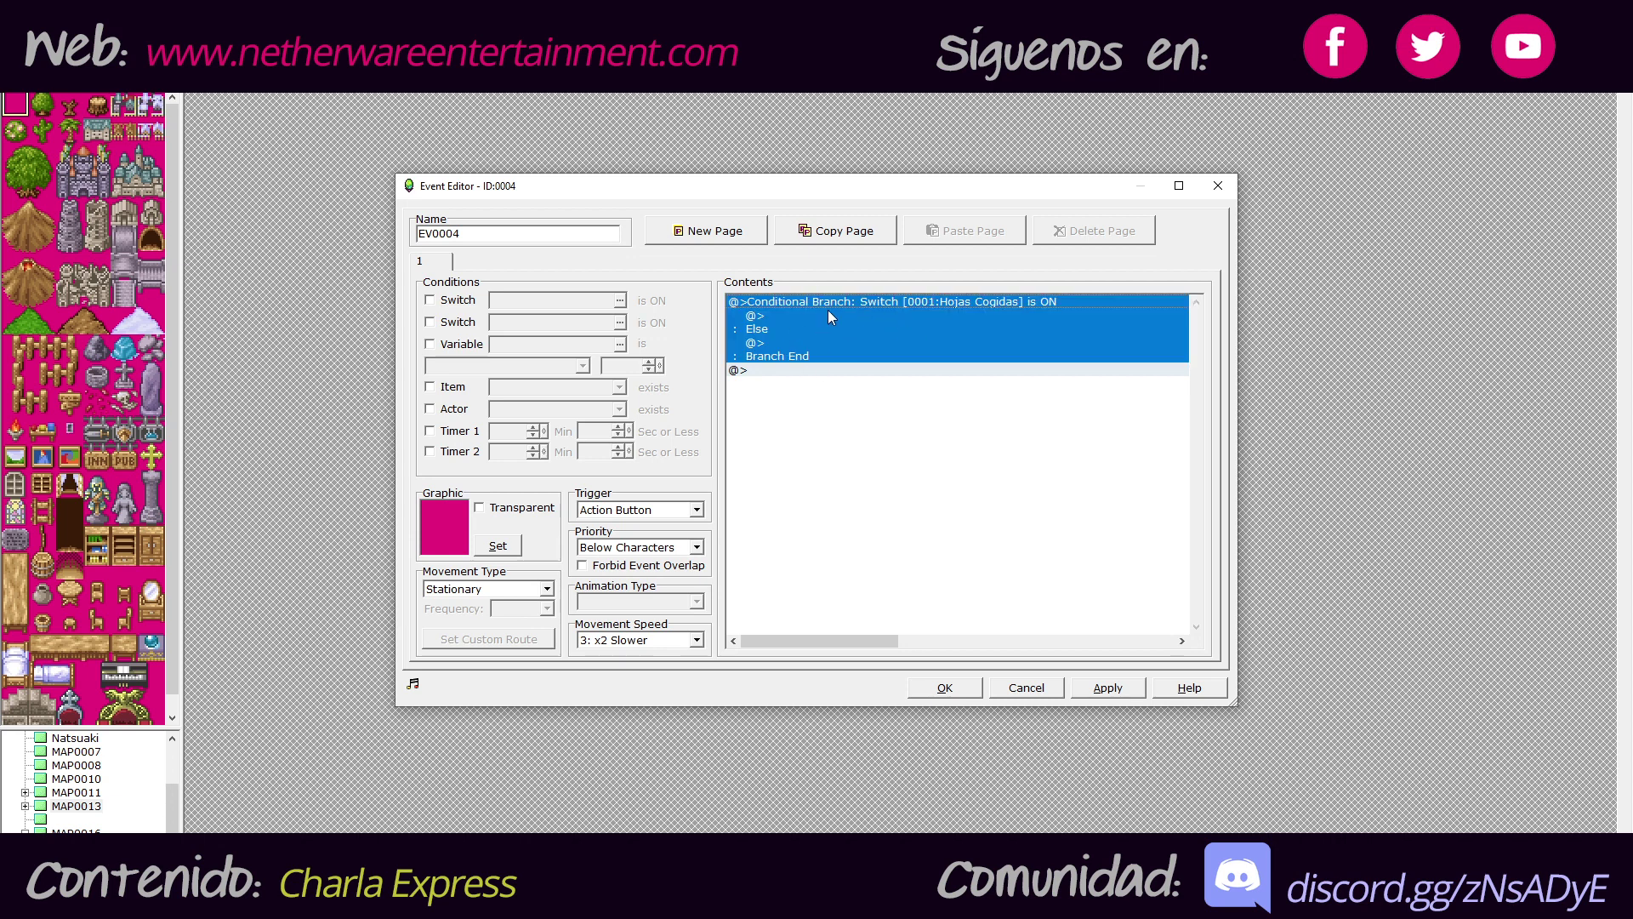
pyautogui.rightClick(829, 314)
pyautogui.click(877, 334)
pyautogui.moveTo(876, 308); pyautogui.dragTo(985, 418)
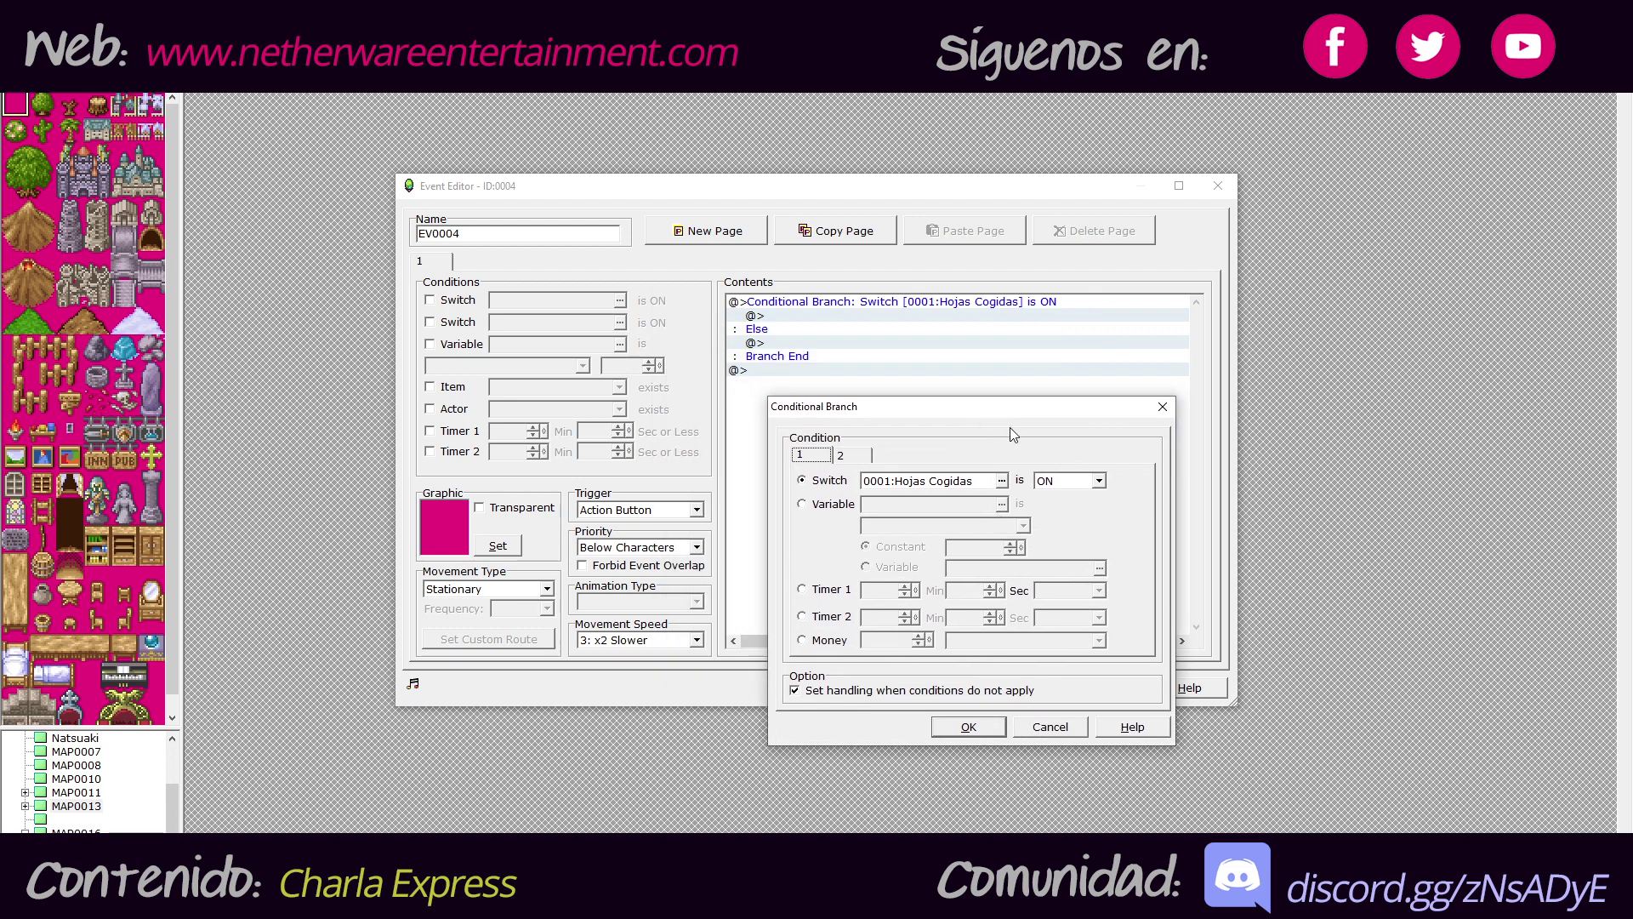
pyautogui.click(1044, 725)
pyautogui.click(894, 316)
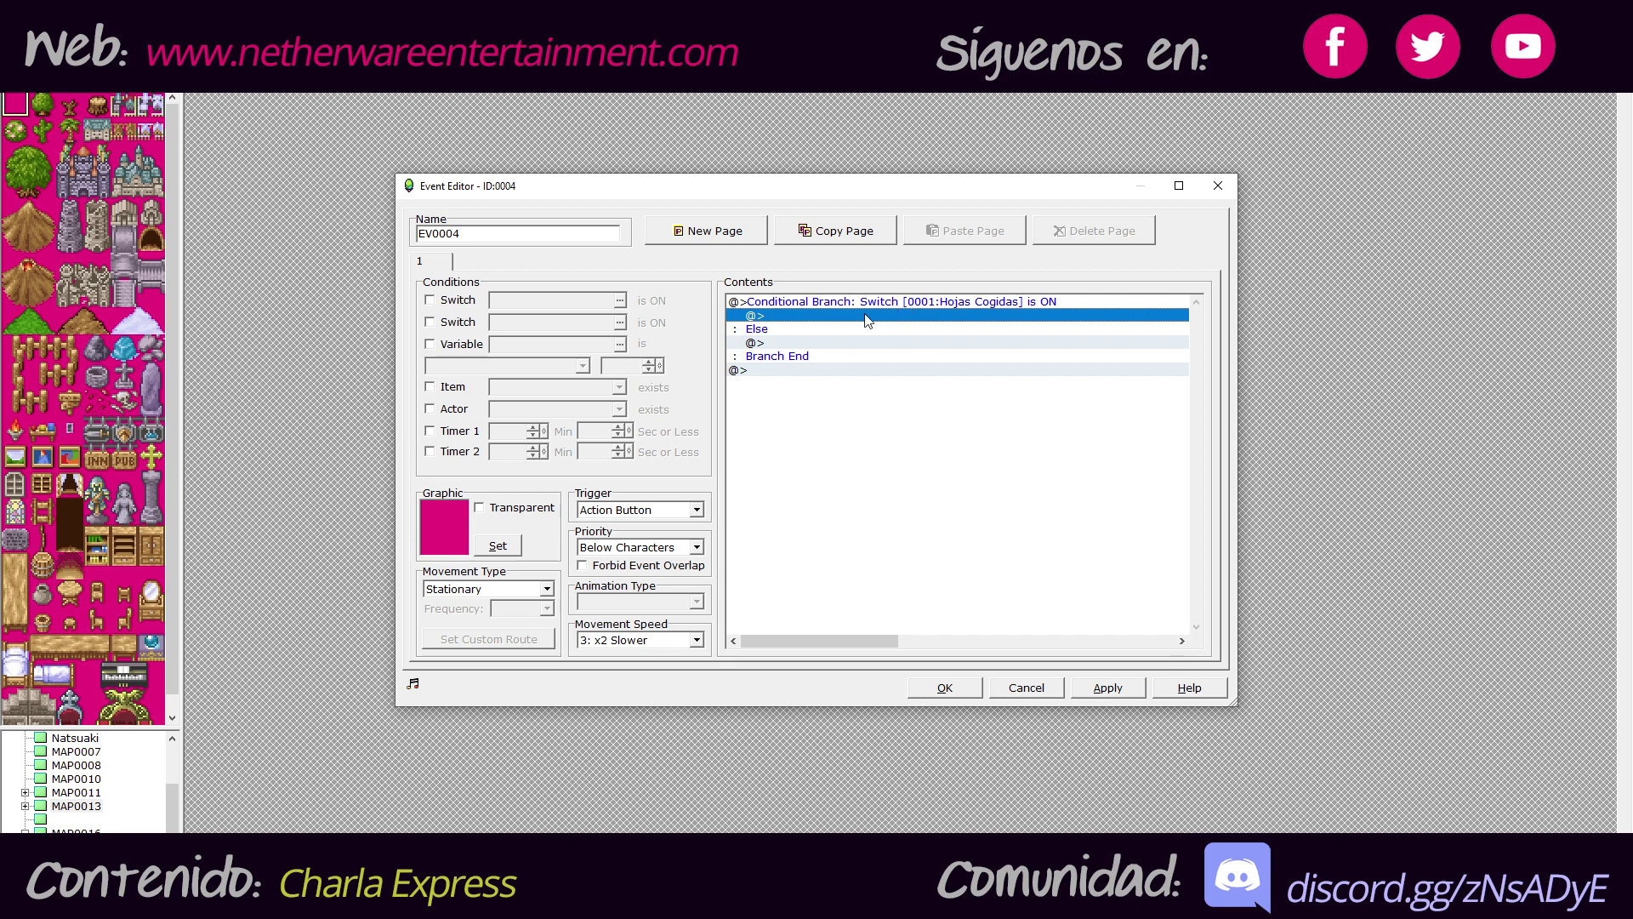
pyautogui.click(809, 332)
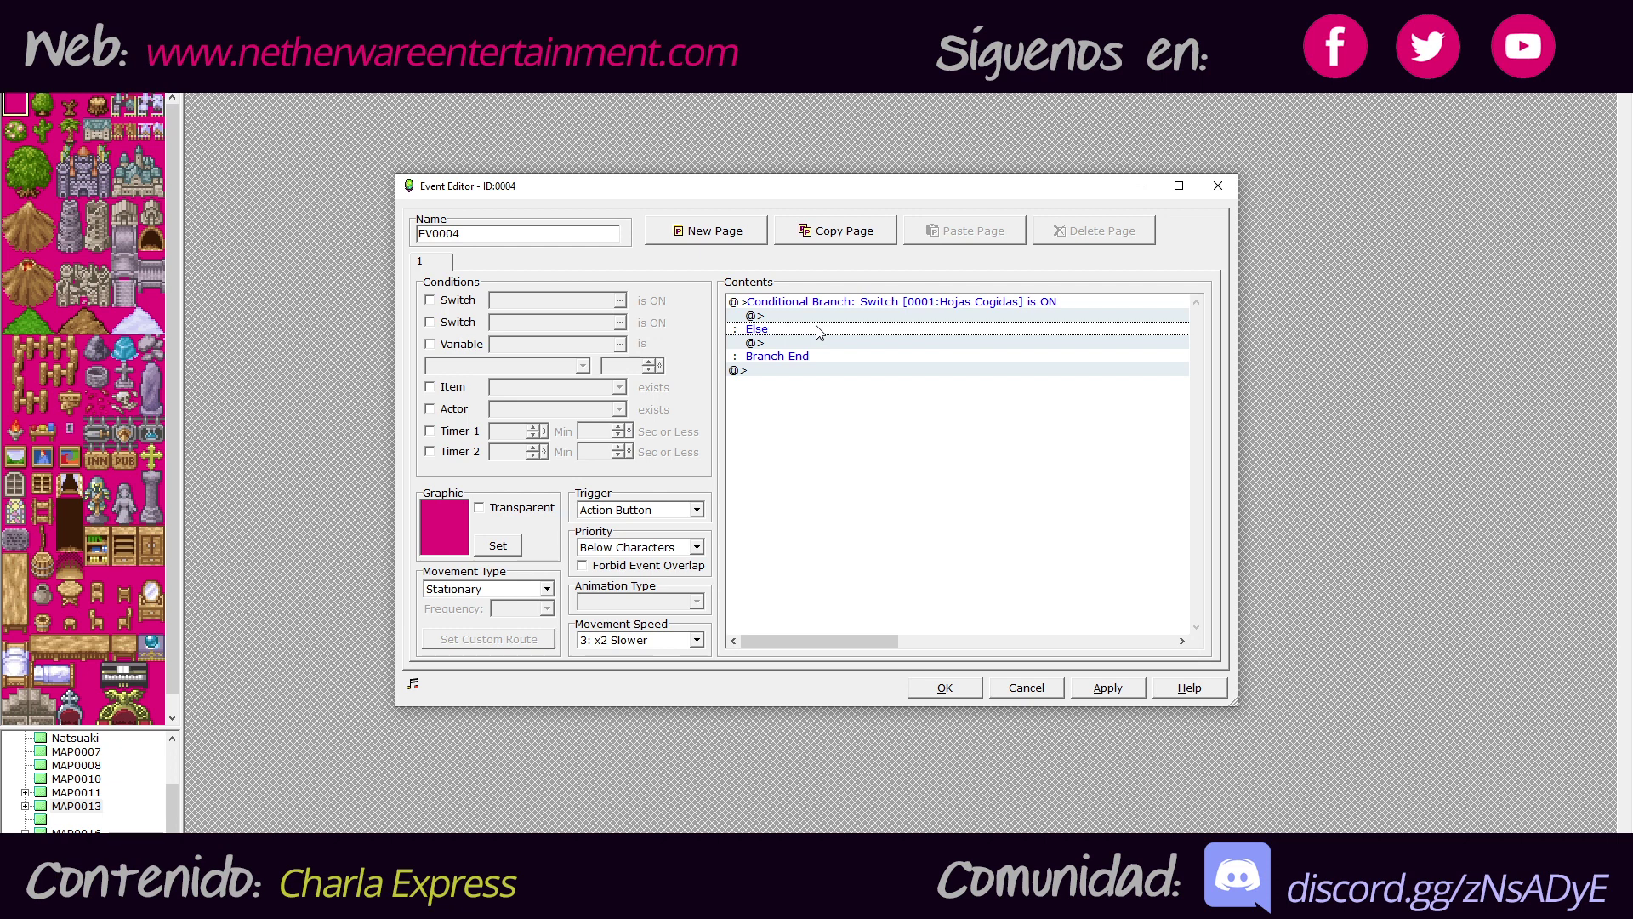
pyautogui.click(884, 324)
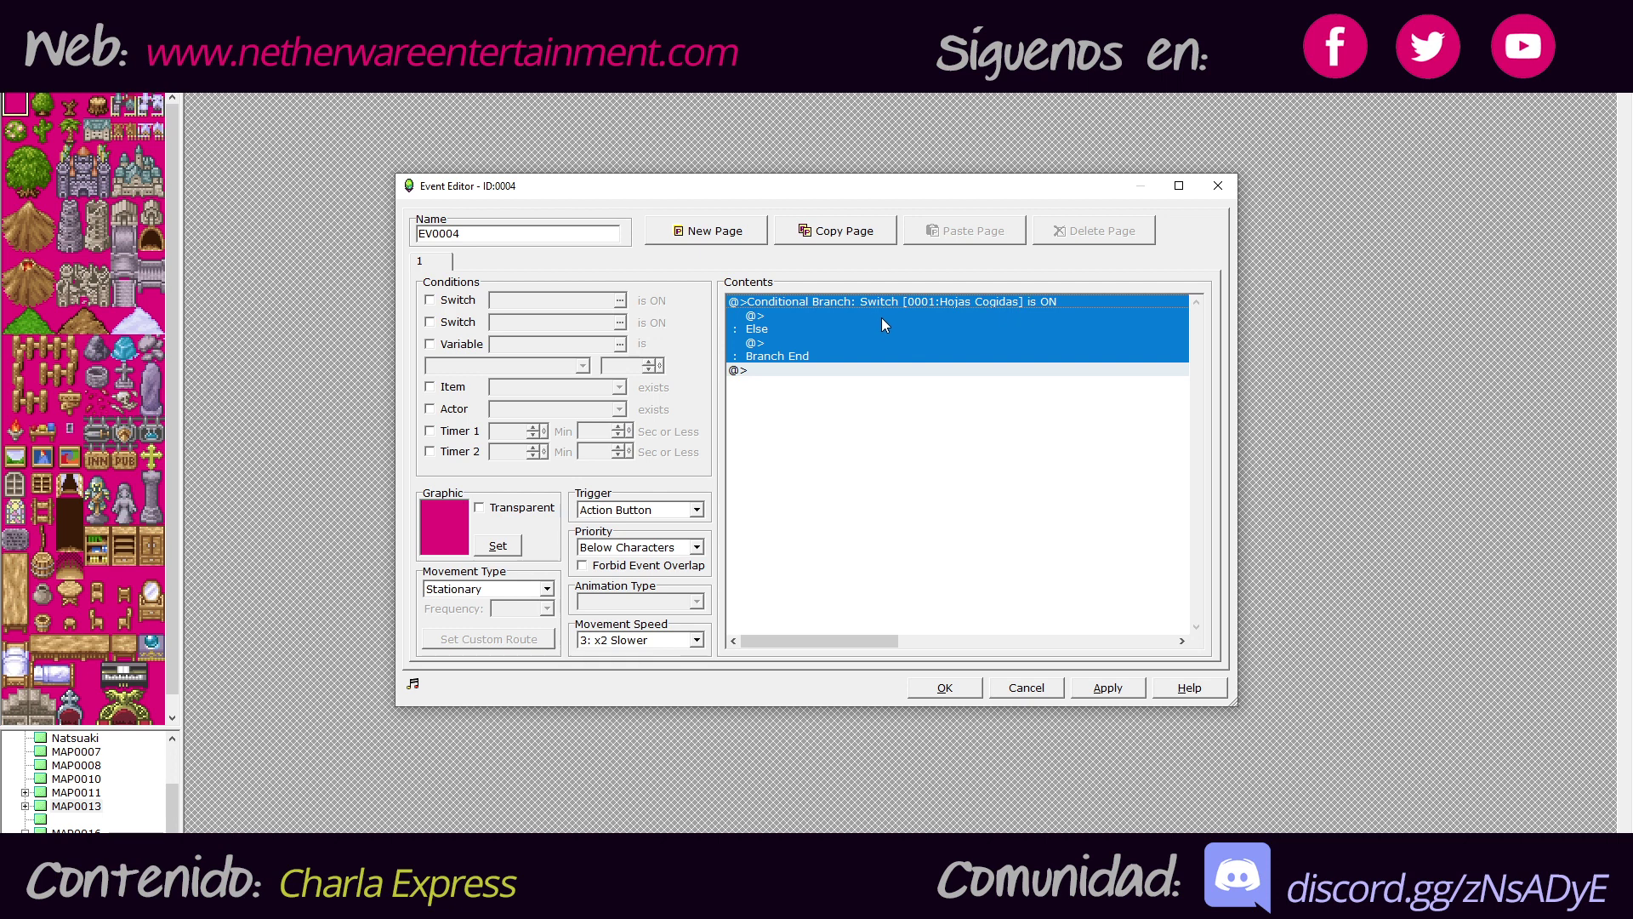
pyautogui.click(845, 325)
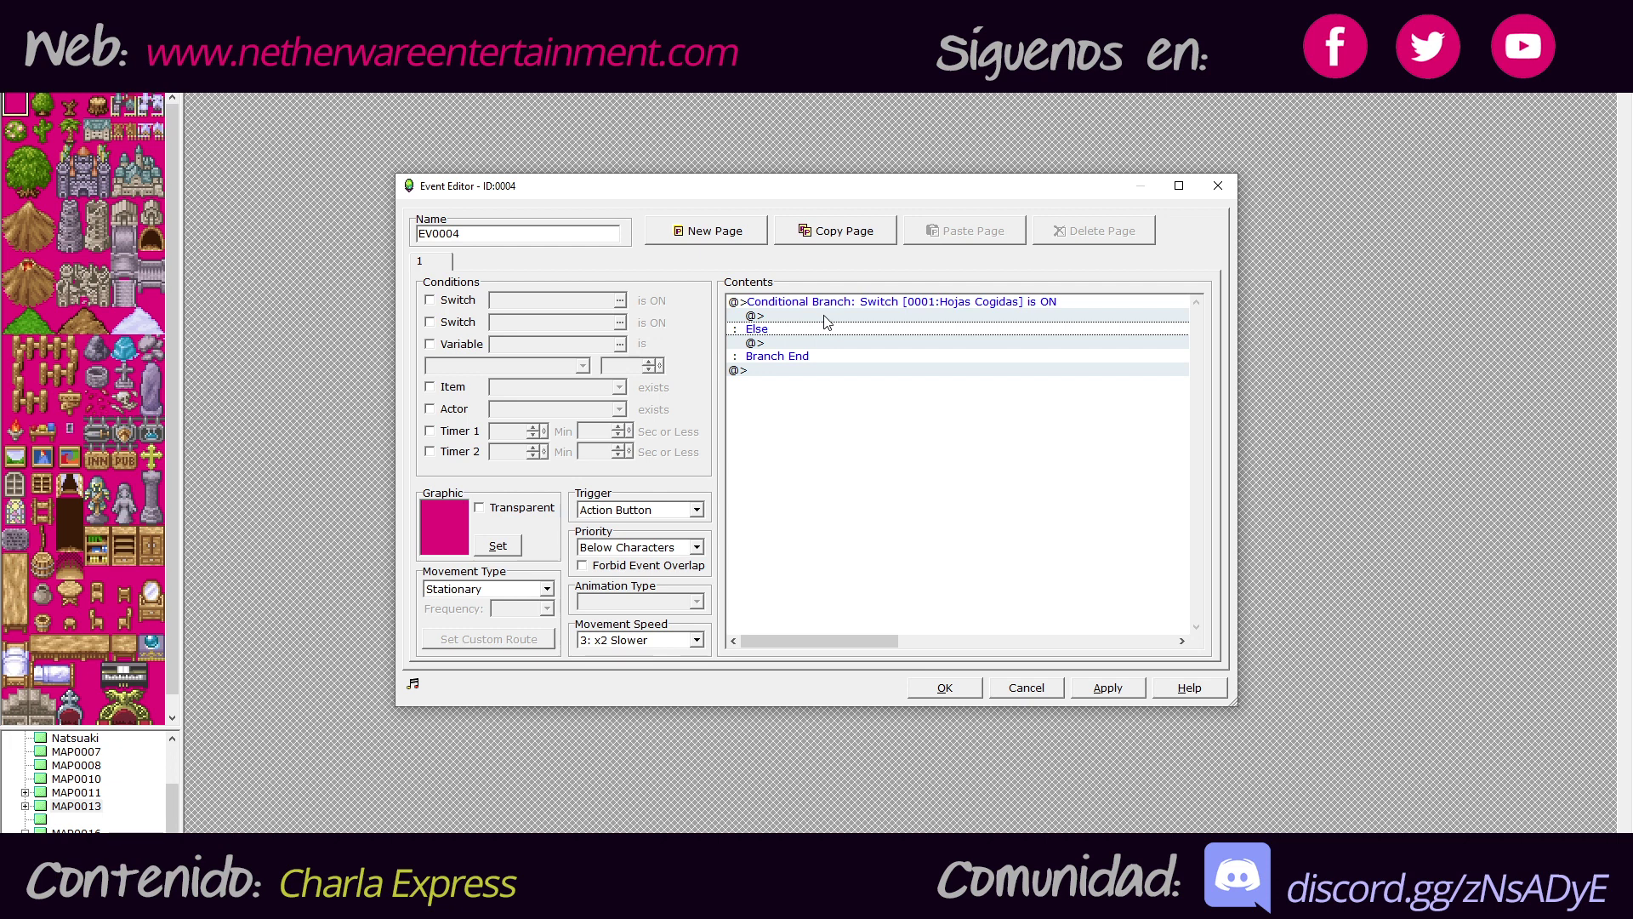
pyautogui.moveTo(813, 195); pyautogui.dragTo(858, 209)
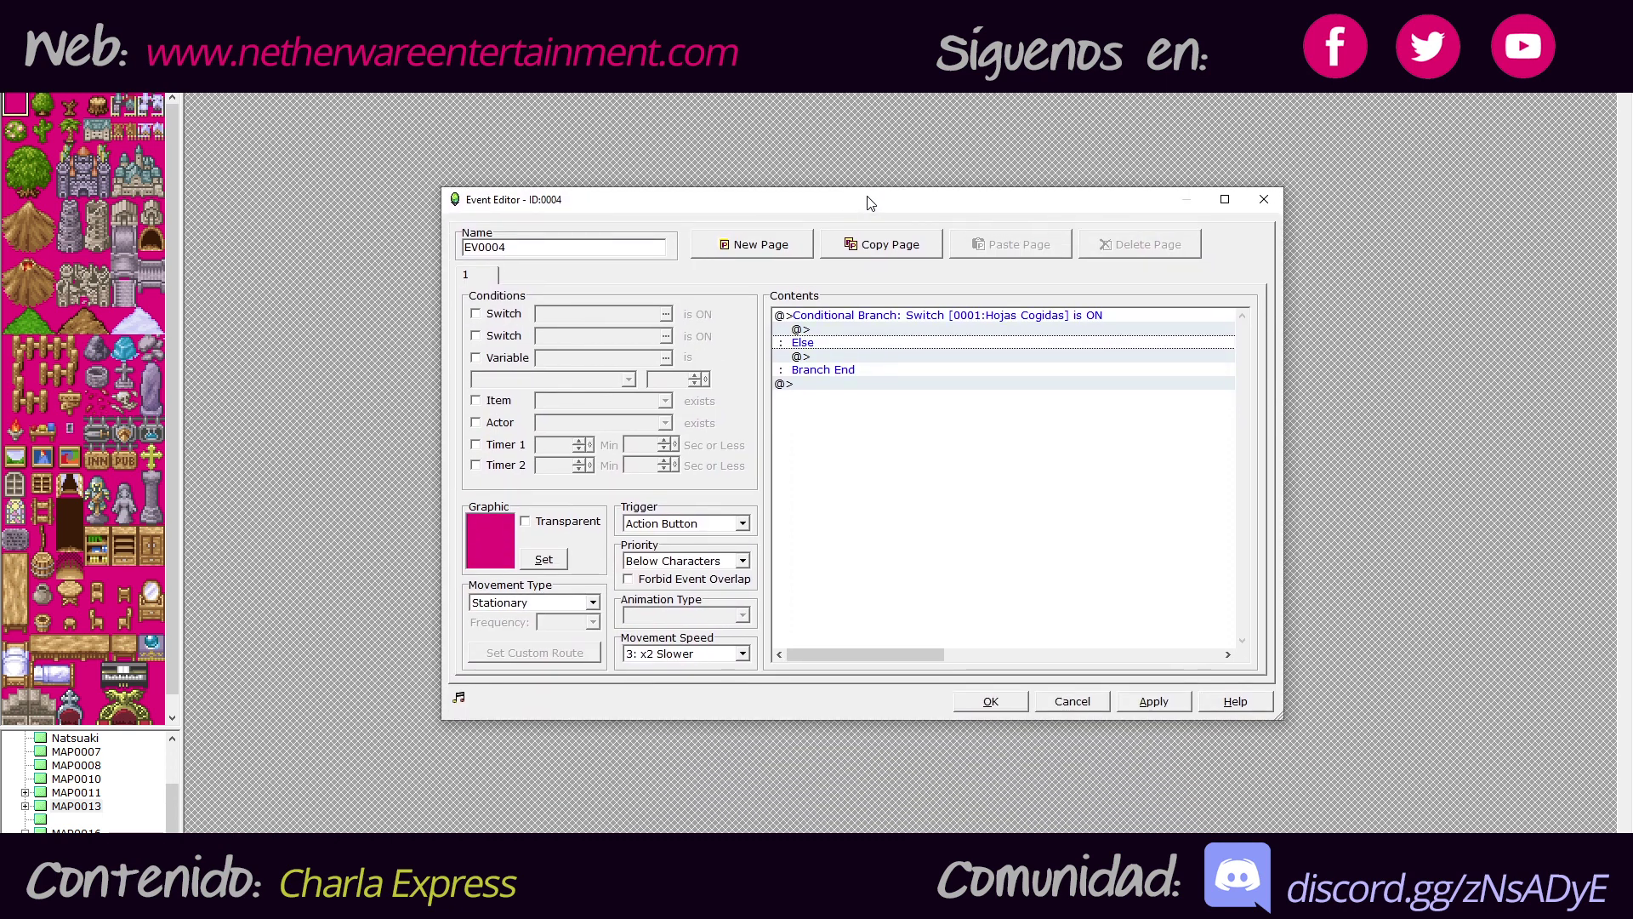
pyautogui.click(1087, 708)
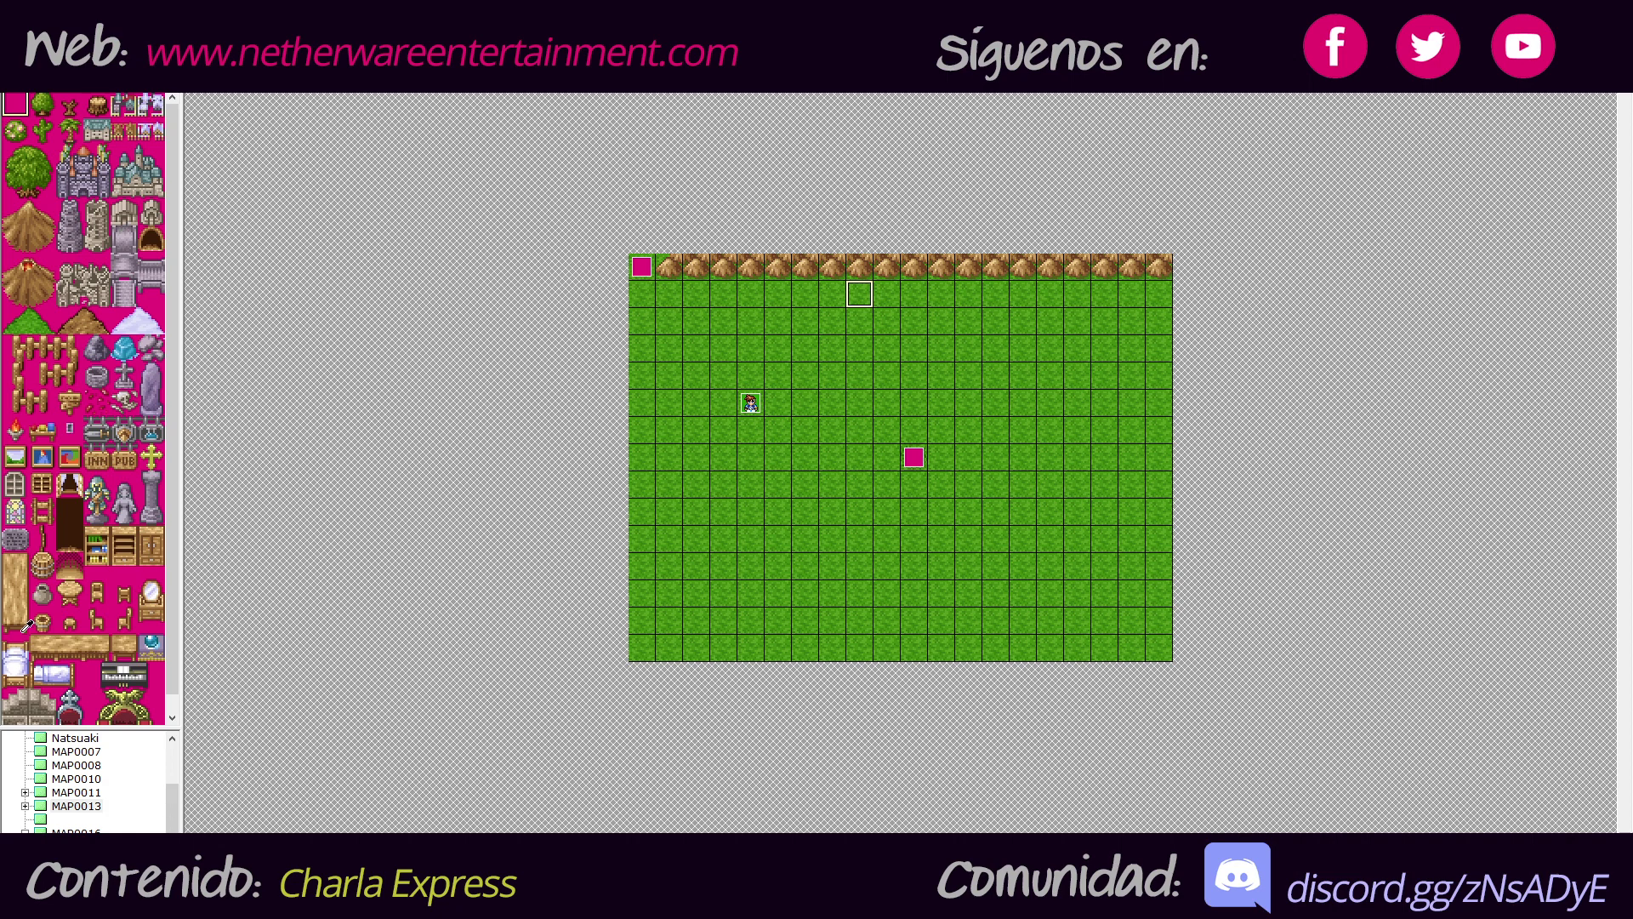
# - Inspect the commands of the existing event on the grass near the map's center, and close it without saving
pyautogui.click(1158, 267)
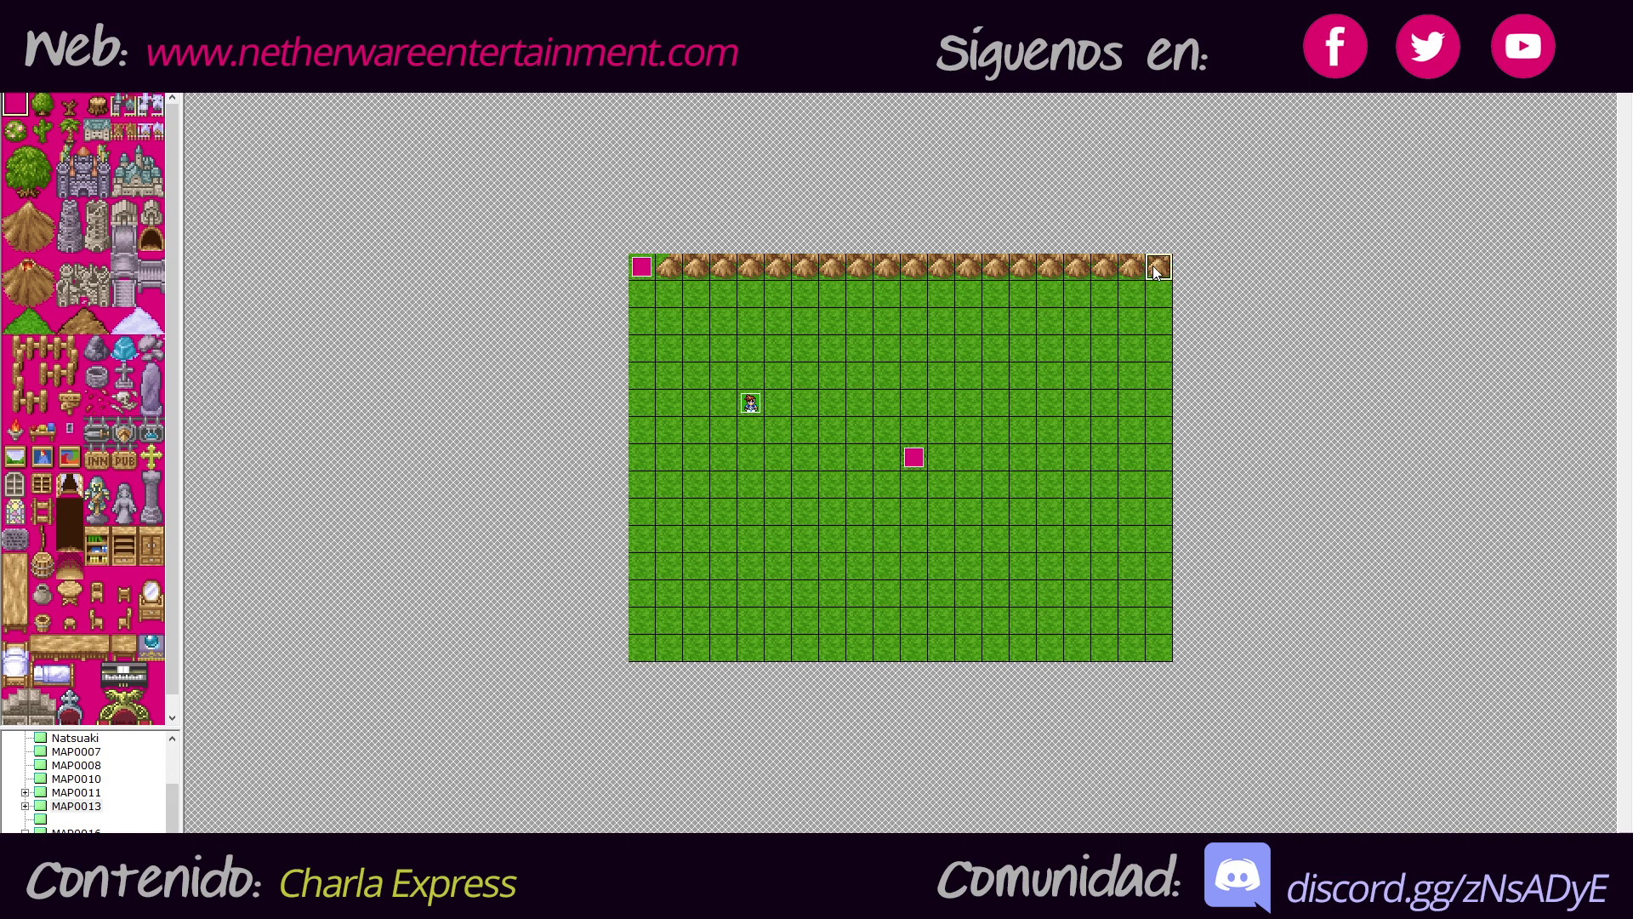
pyautogui.click(886, 457)
pyautogui.doubleClick(910, 460)
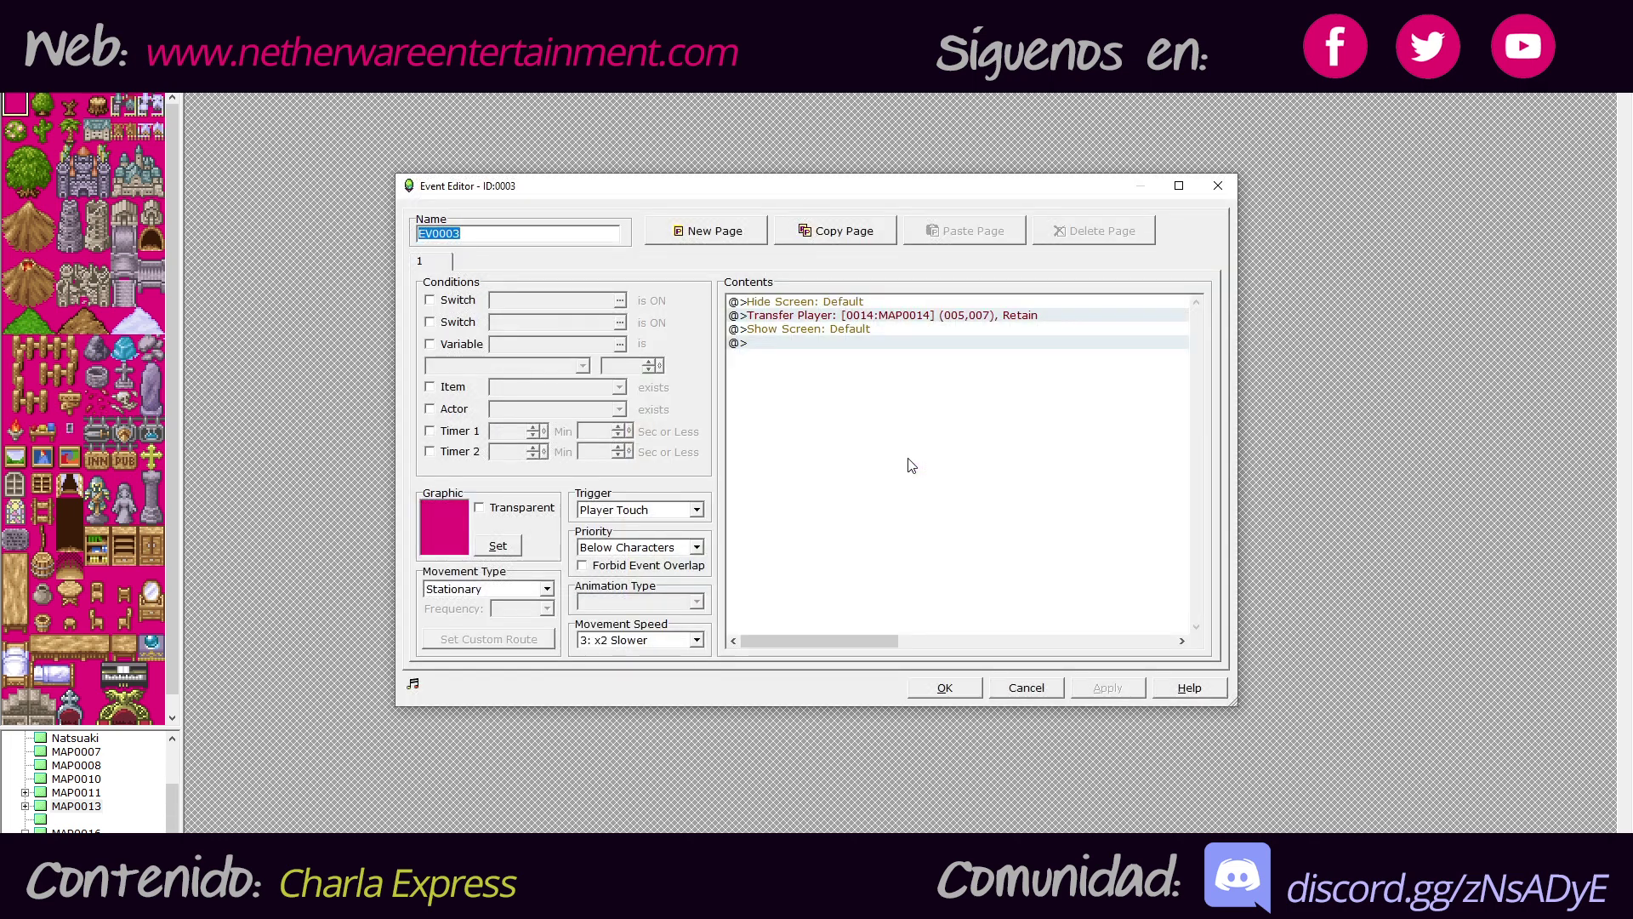
pyautogui.click(1025, 688)
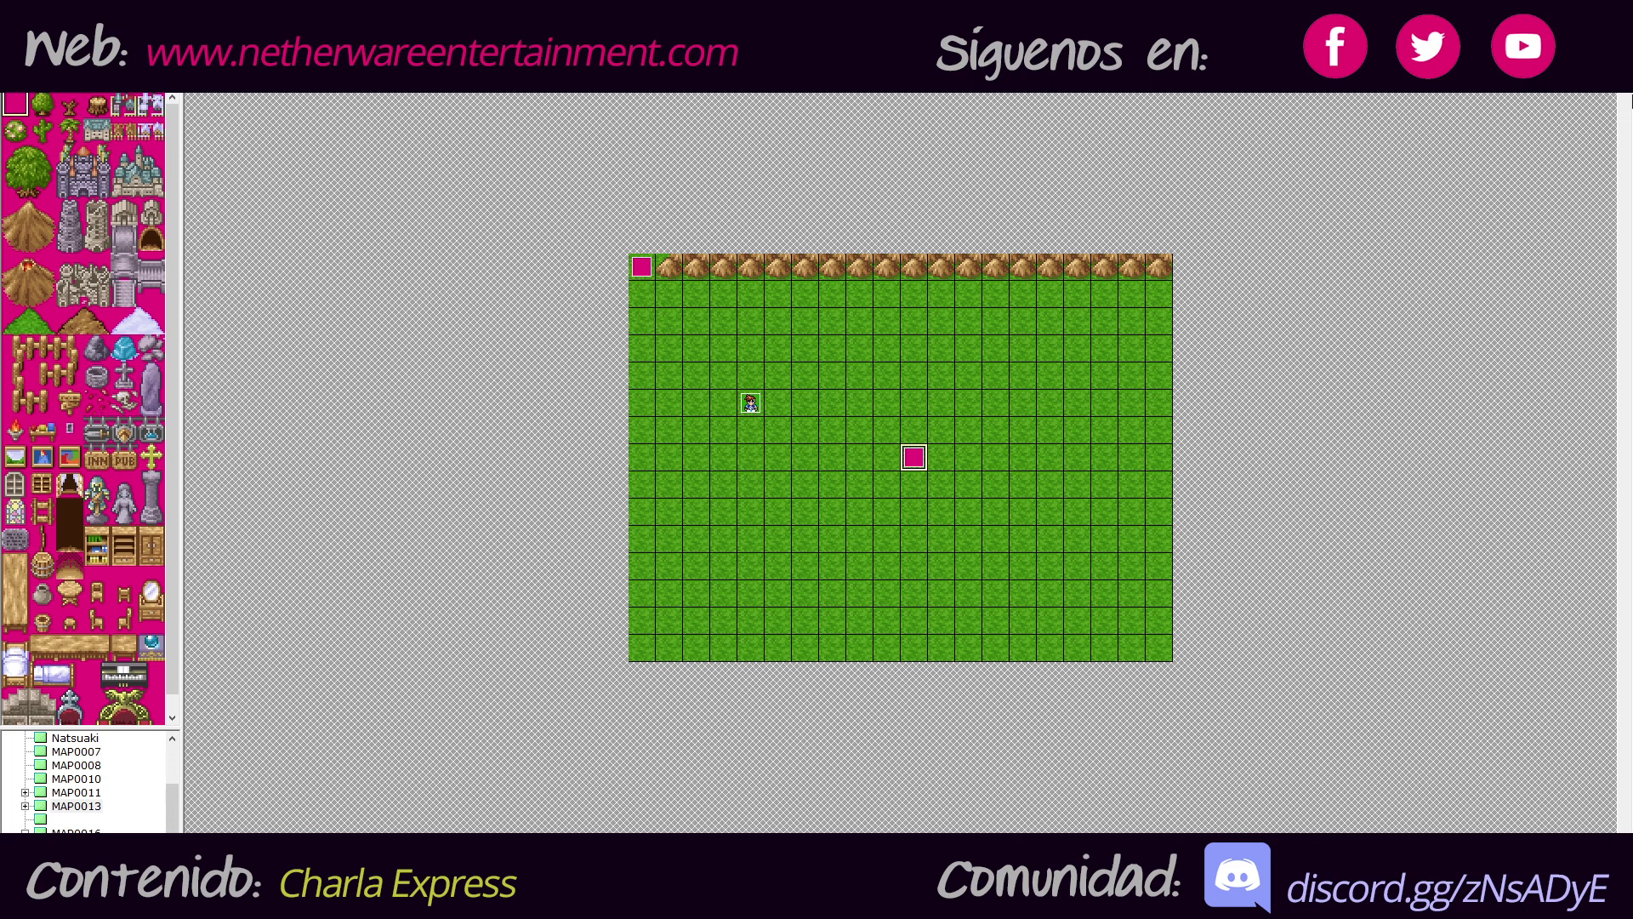
# - Browse the first three pages of event commands in a new event on an empty tile, and cancel the event
pyautogui.doubleClick(825, 340)
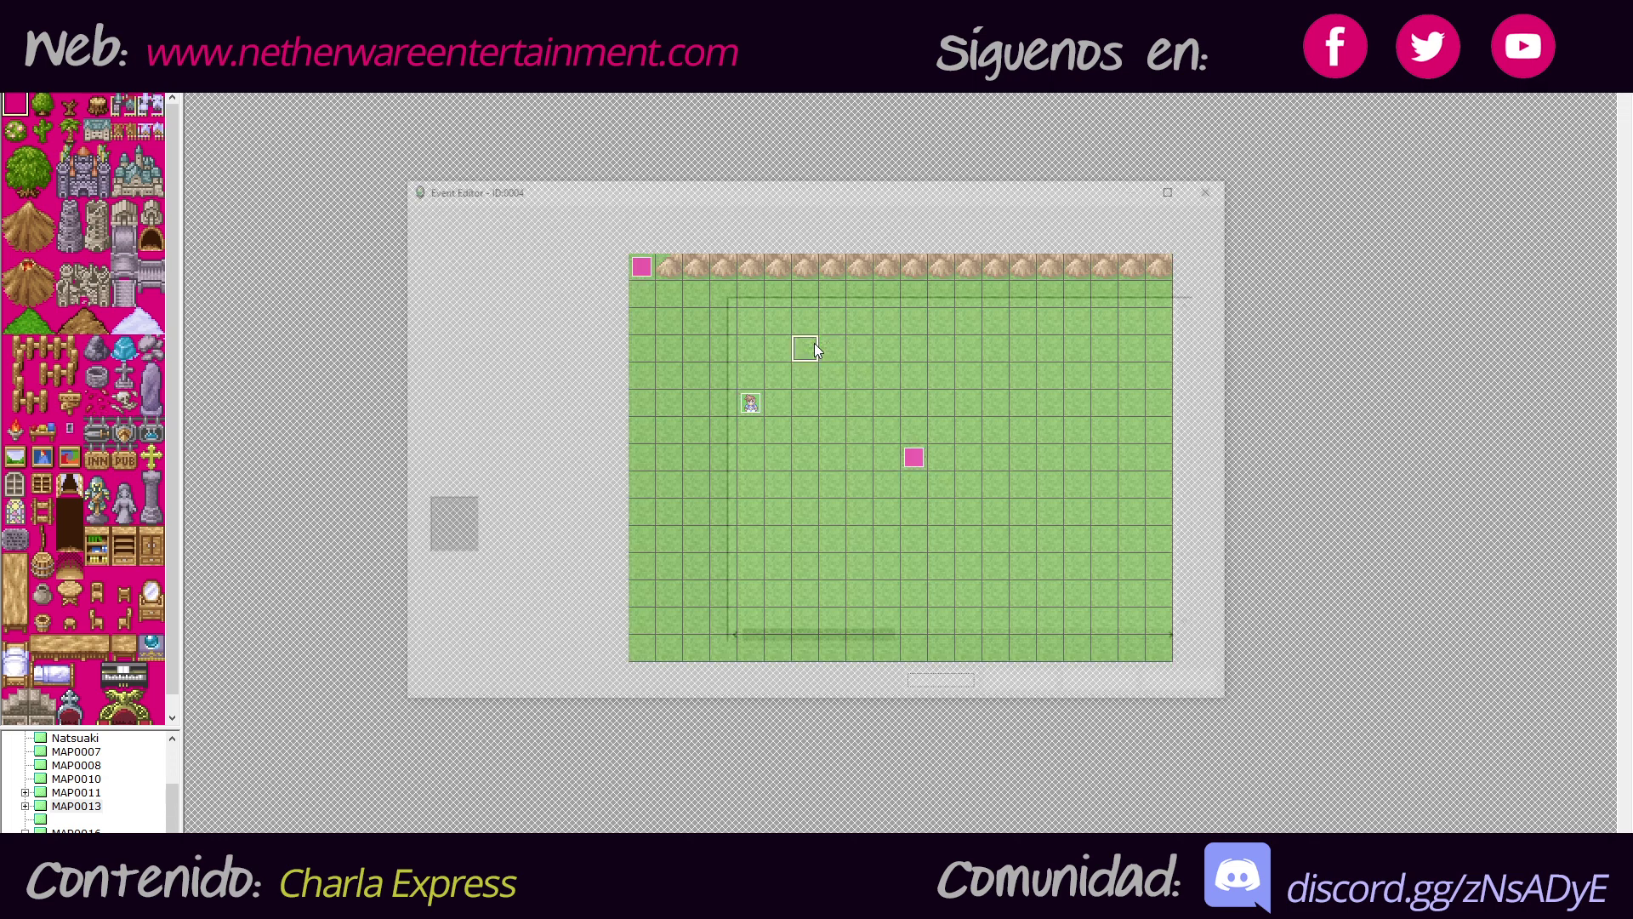
pyautogui.doubleClick(818, 304)
pyautogui.click(723, 298)
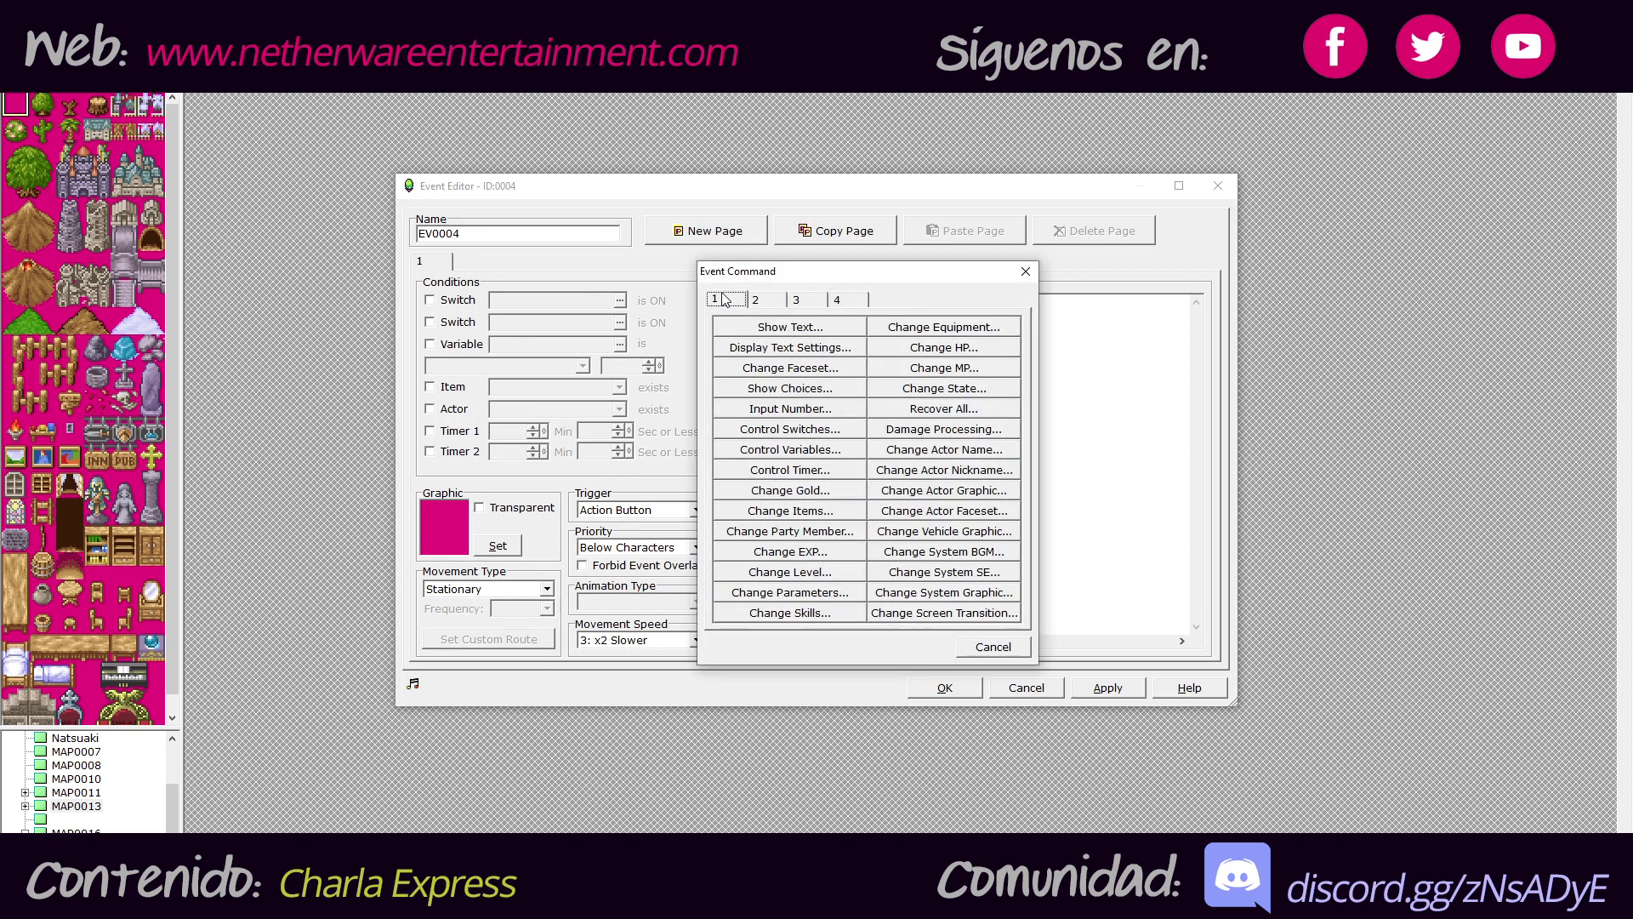
pyautogui.click(759, 301)
pyautogui.click(804, 299)
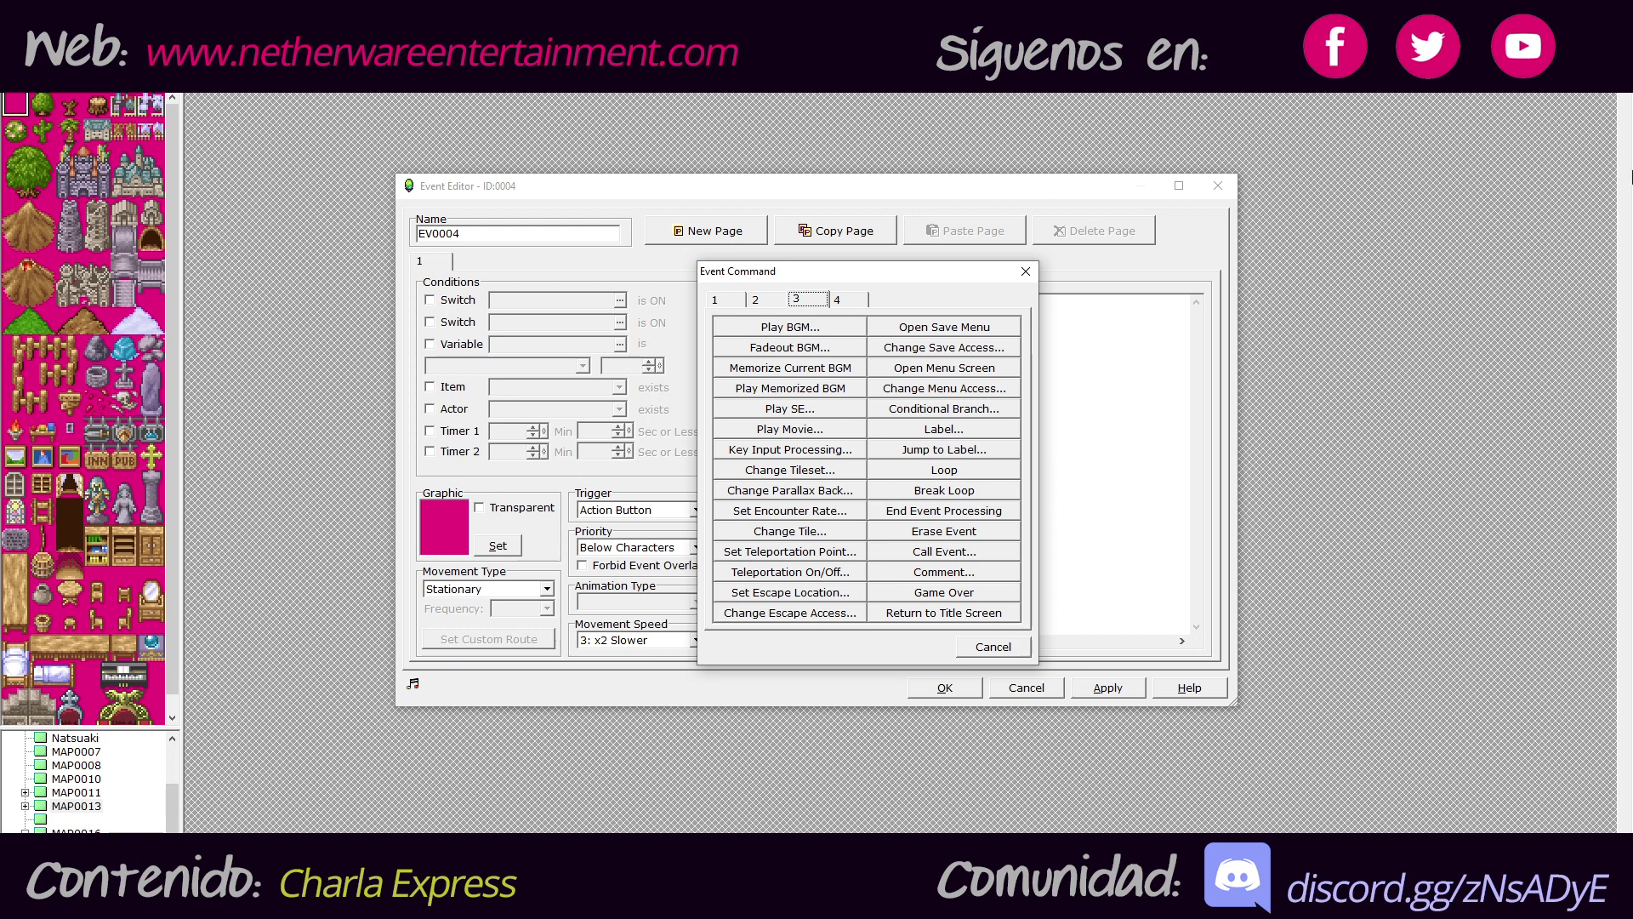
pyautogui.click(993, 646)
pyautogui.click(1014, 693)
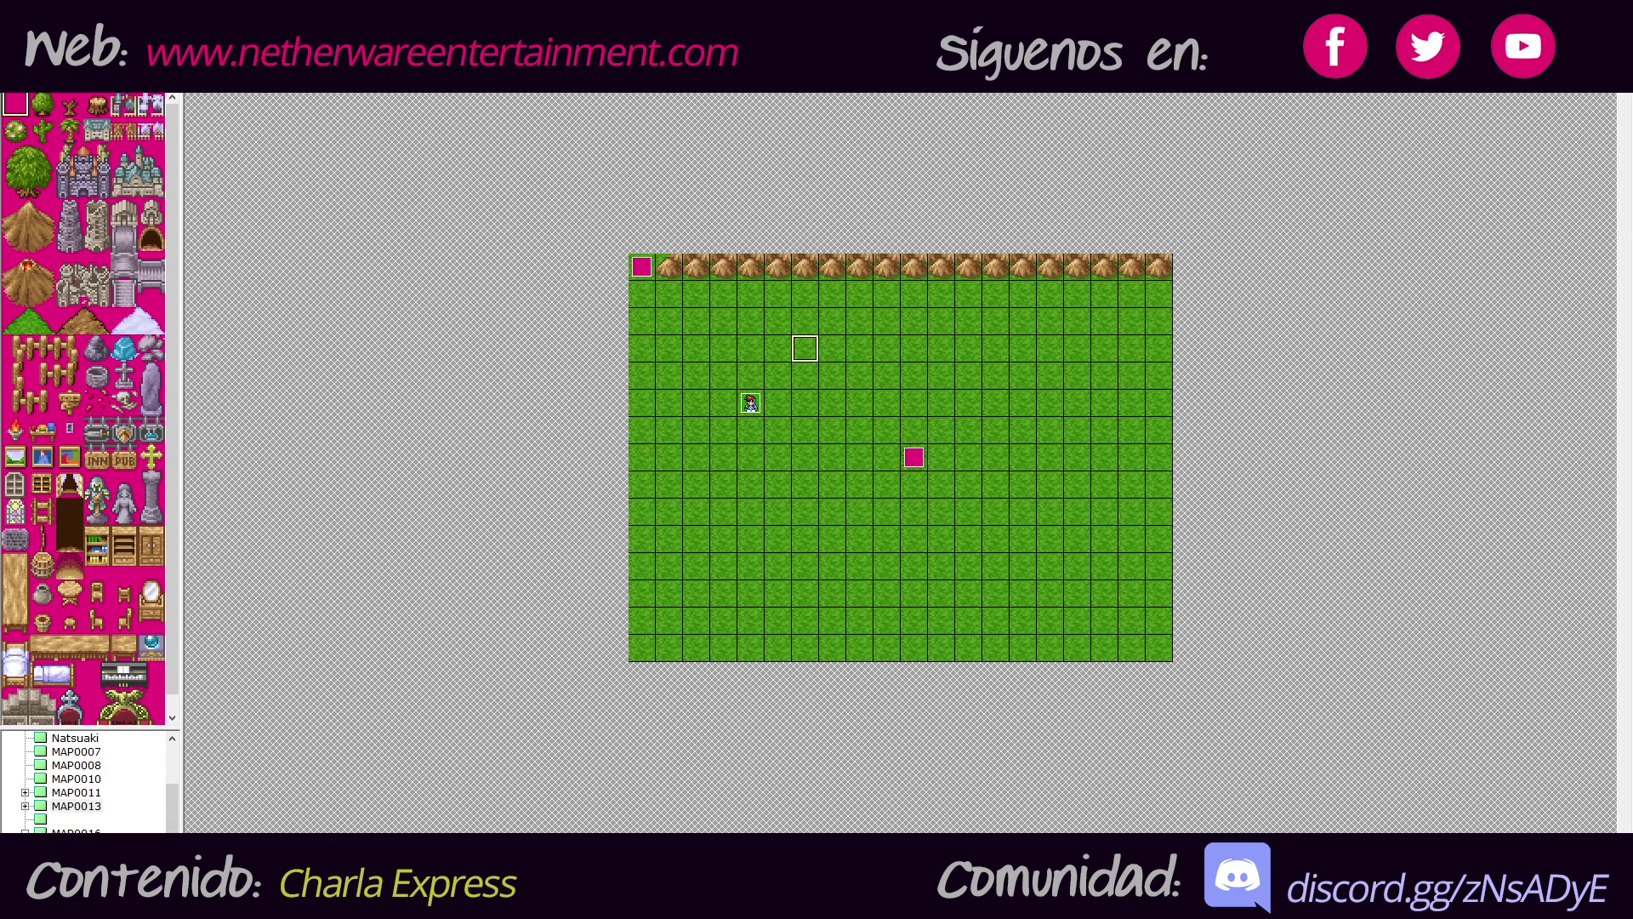
# - Open the project search and look through its Variable, Switch and Event Name result lists
pyautogui.hotkey('ctrl', 'f')
pyautogui.moveTo(638, 32); pyautogui.dragTo(1081, 183)
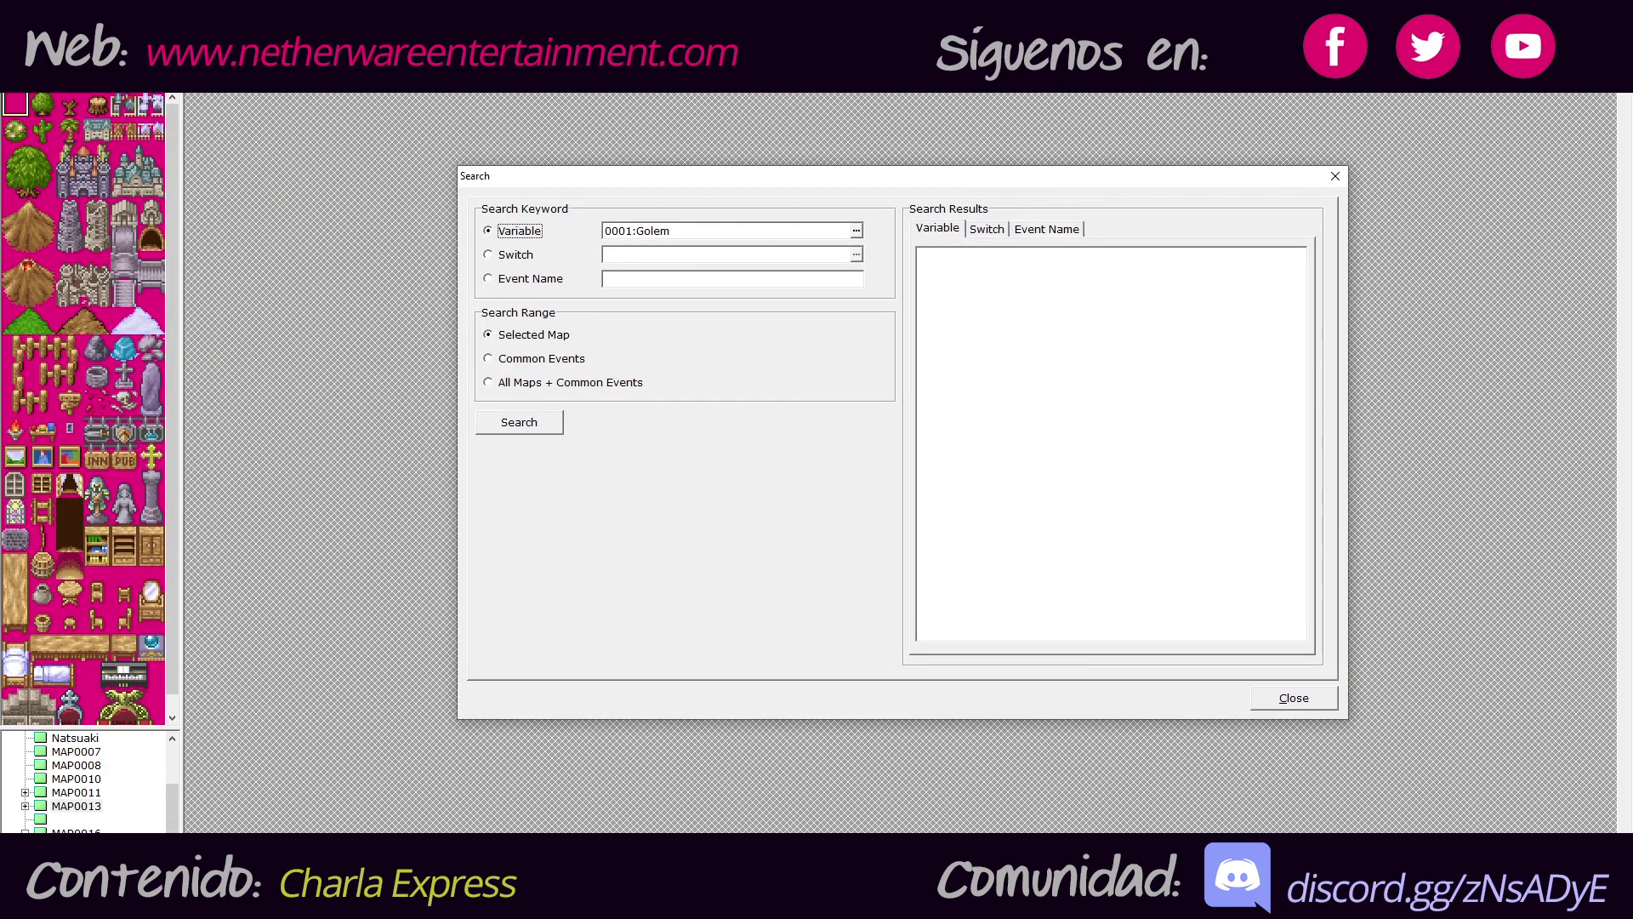
pyautogui.click(1335, 177)
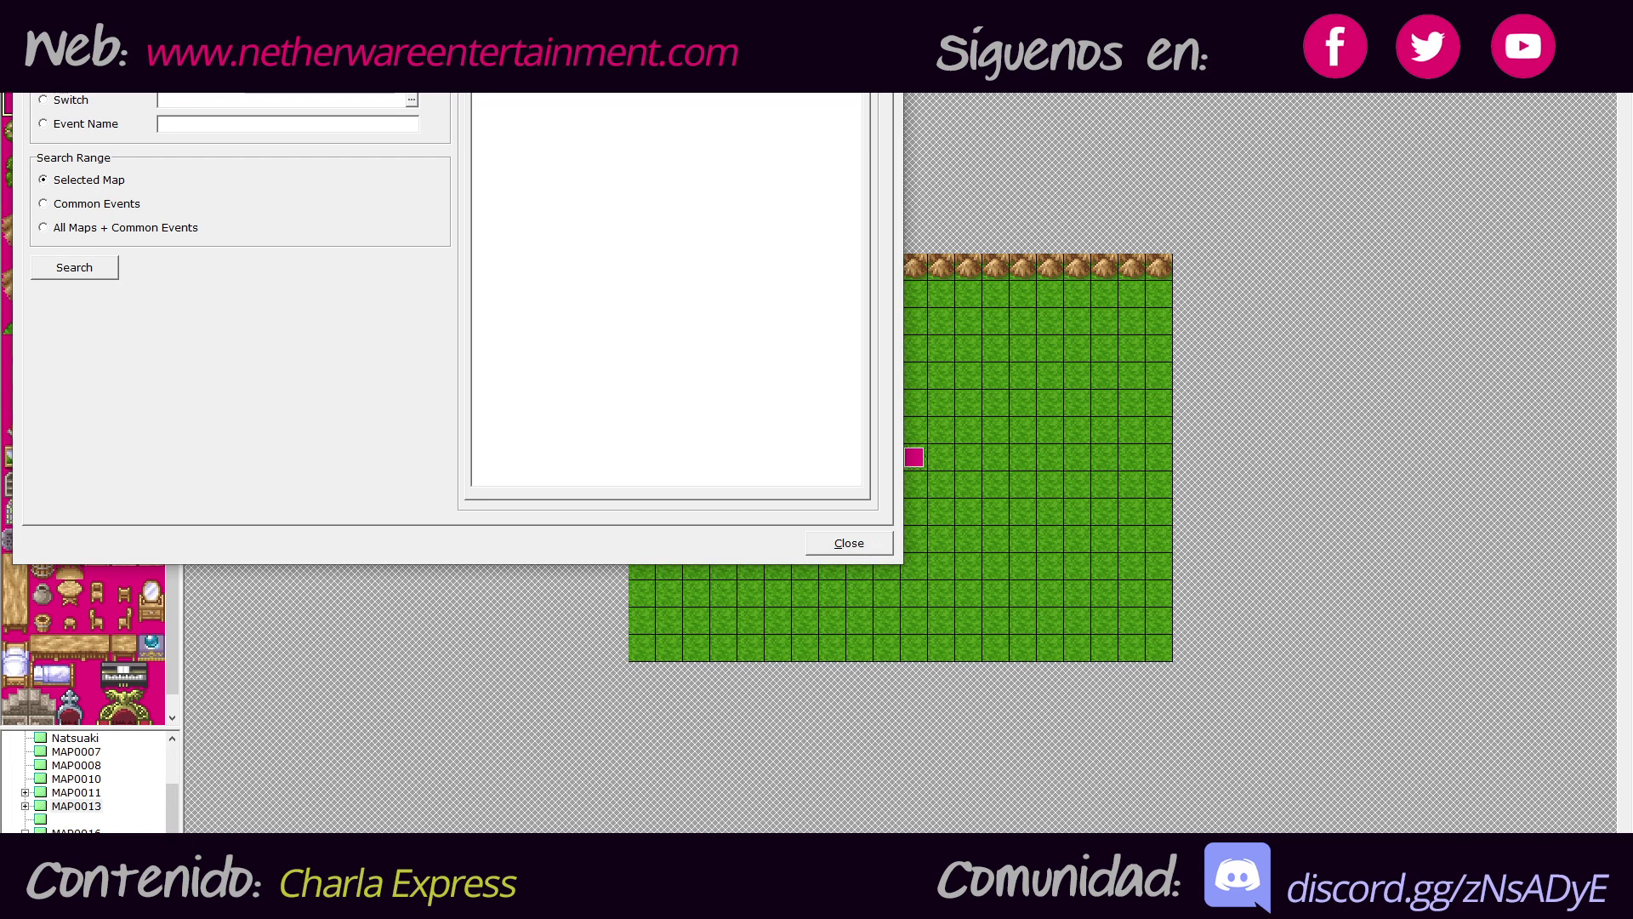
pyautogui.moveTo(430, 32); pyautogui.dragTo(863, 196)
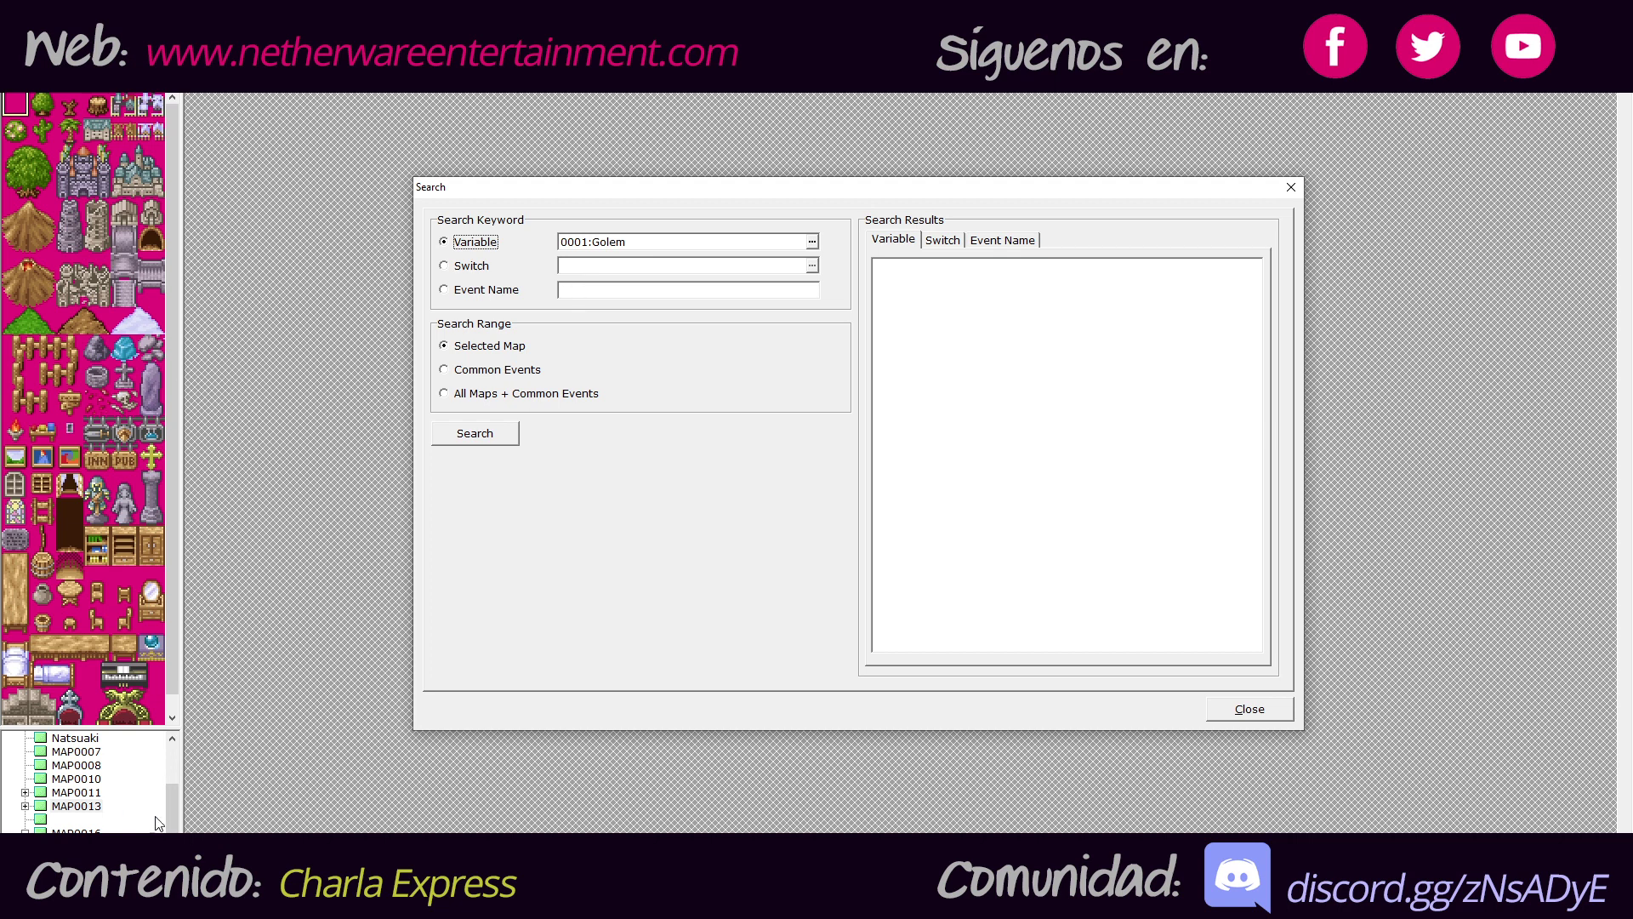
pyautogui.click(944, 241)
pyautogui.click(1012, 242)
pyautogui.click(889, 245)
pyautogui.click(1290, 188)
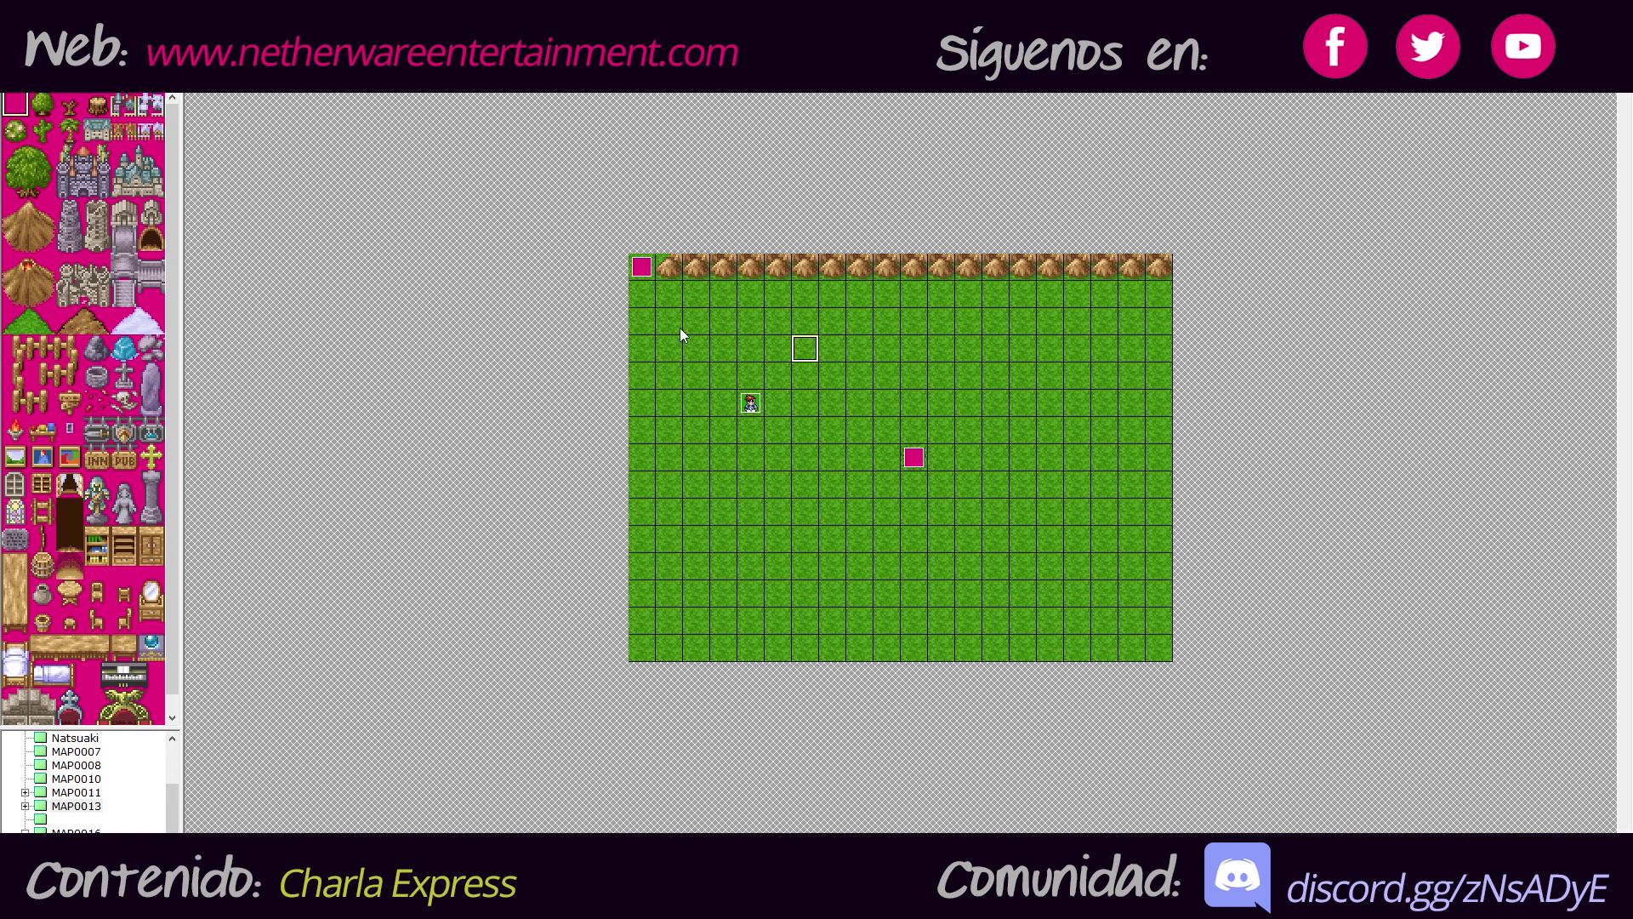
# - Start a Show Picture command in a new event with the display position set to X 163, Y 123
pyautogui.doubleClick(803, 346)
pyautogui.moveTo(791, 194); pyautogui.dragTo(696, 225)
pyautogui.doubleClick(769, 331)
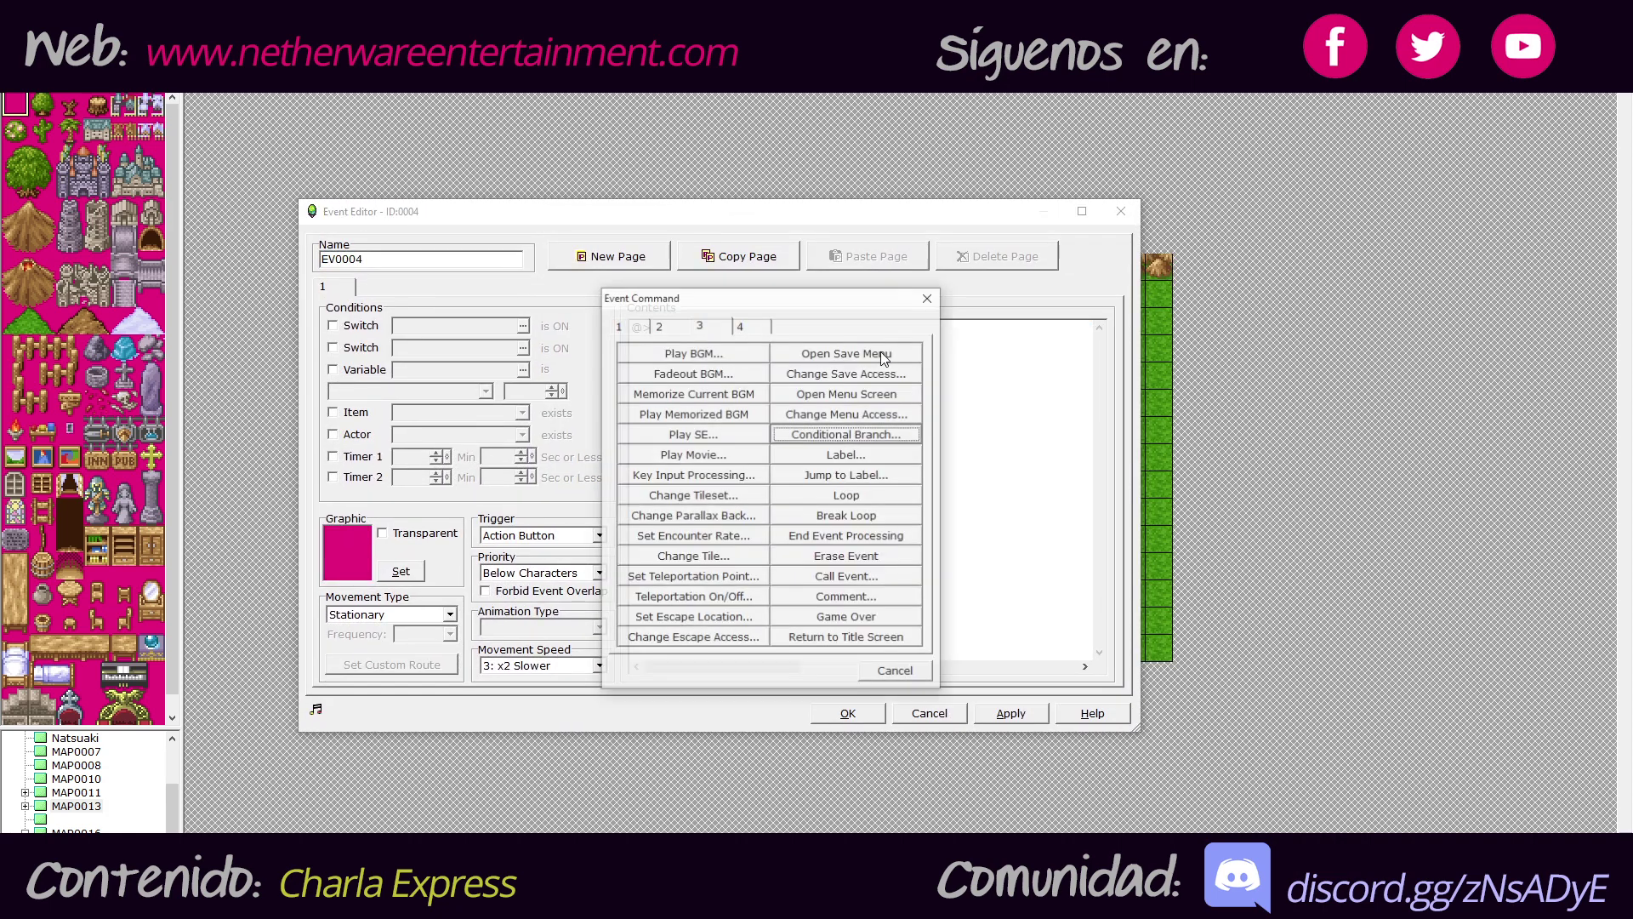
pyautogui.click(668, 326)
pyautogui.click(851, 455)
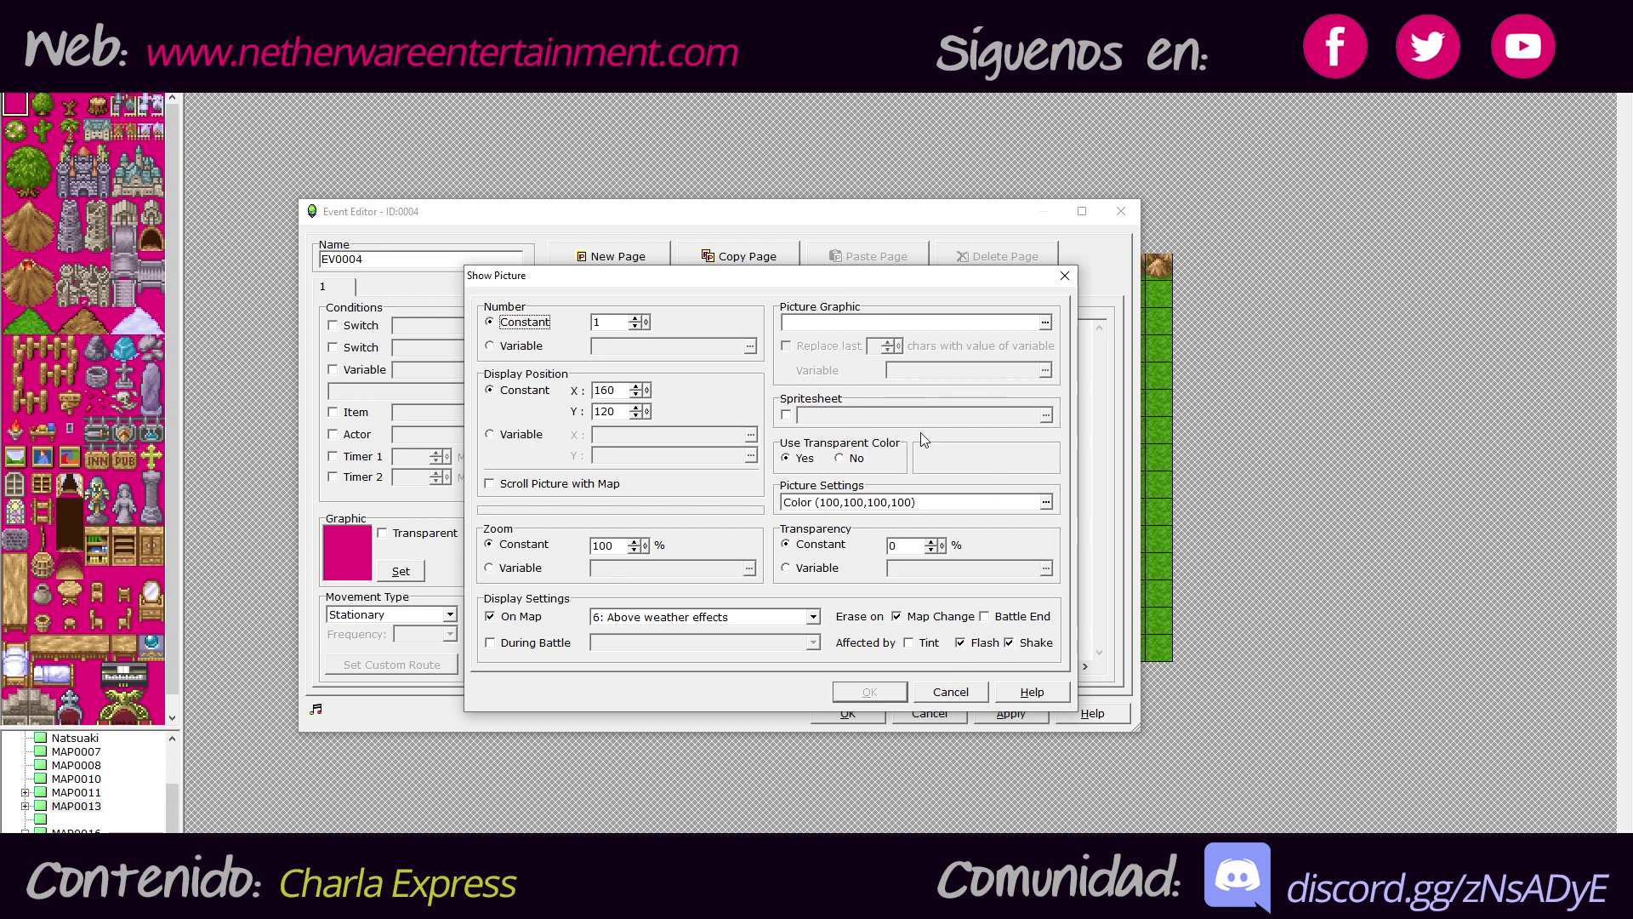
pyautogui.click(635, 387)
pyautogui.click(636, 387)
pyautogui.click(635, 387)
pyautogui.click(635, 408)
pyautogui.click(635, 407)
pyautogui.click(635, 407)
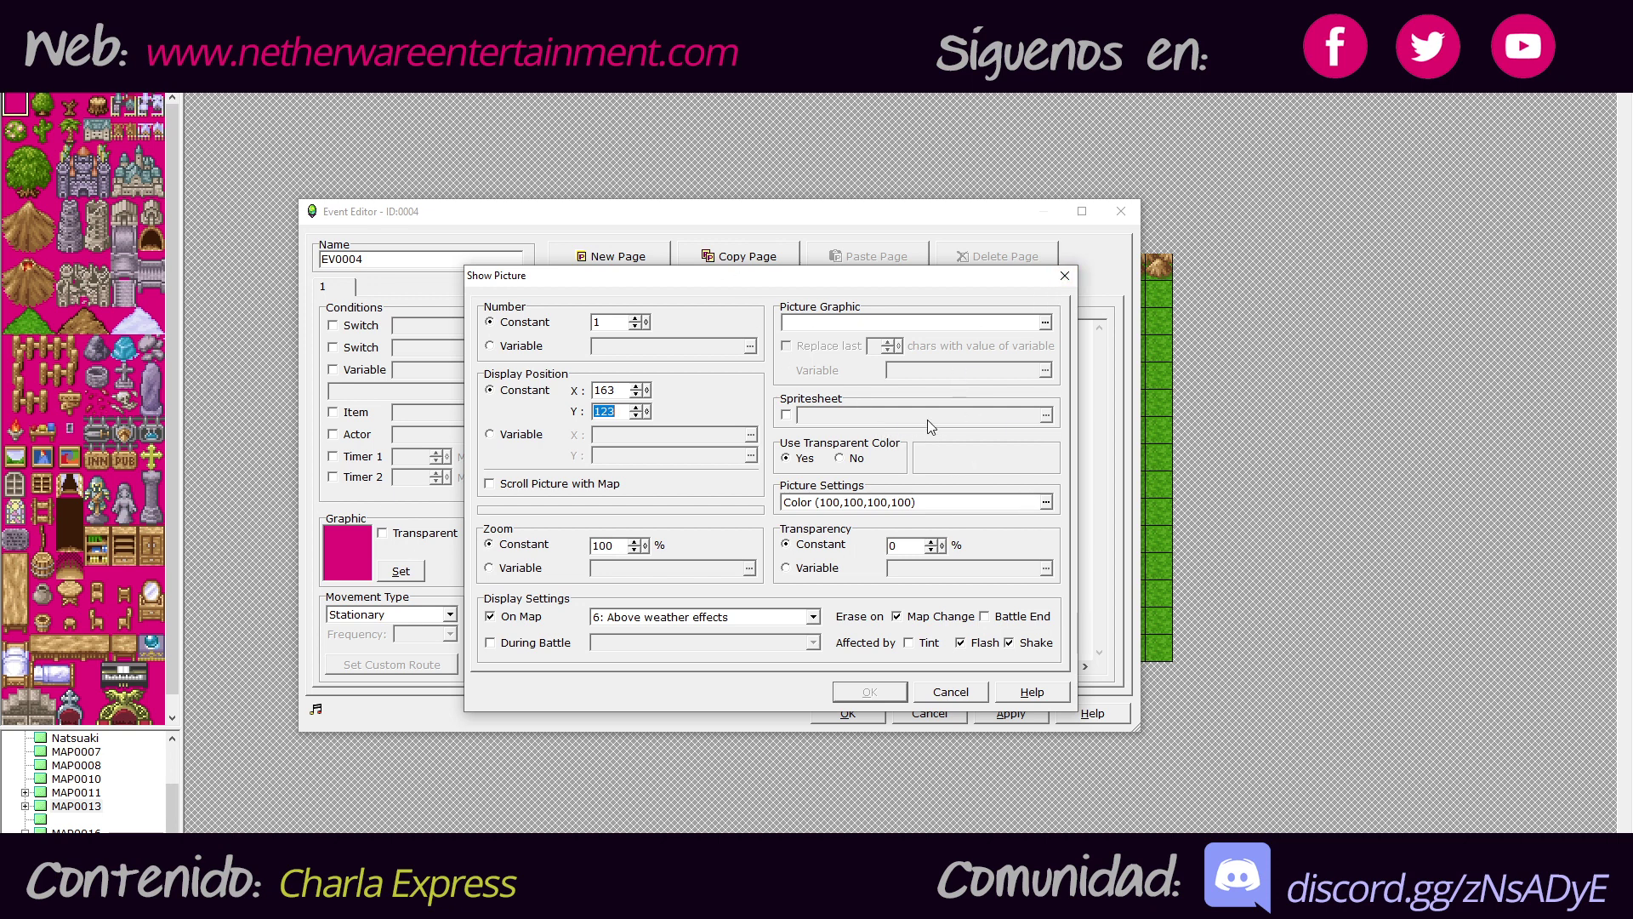
# - Check the picture's X and Y position fields, and discard the Show Picture command together with the new event
pyautogui.click(605, 390)
pyautogui.click(619, 410)
pyautogui.click(618, 392)
pyautogui.click(616, 412)
pyautogui.click(1065, 276)
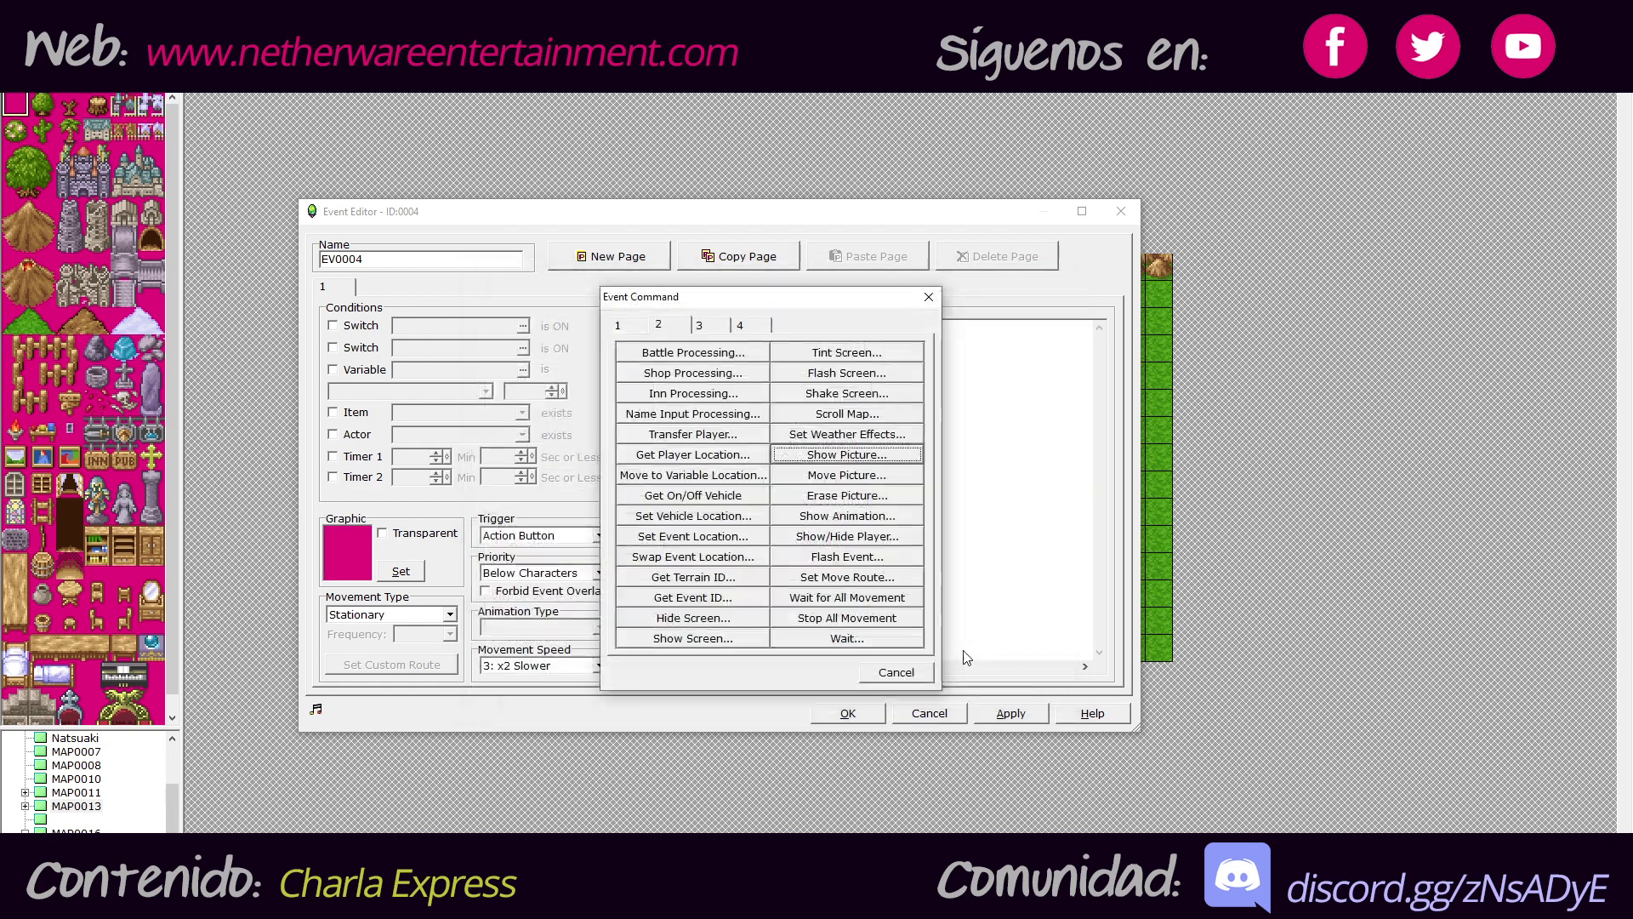
pyautogui.click(910, 674)
pyautogui.click(928, 714)
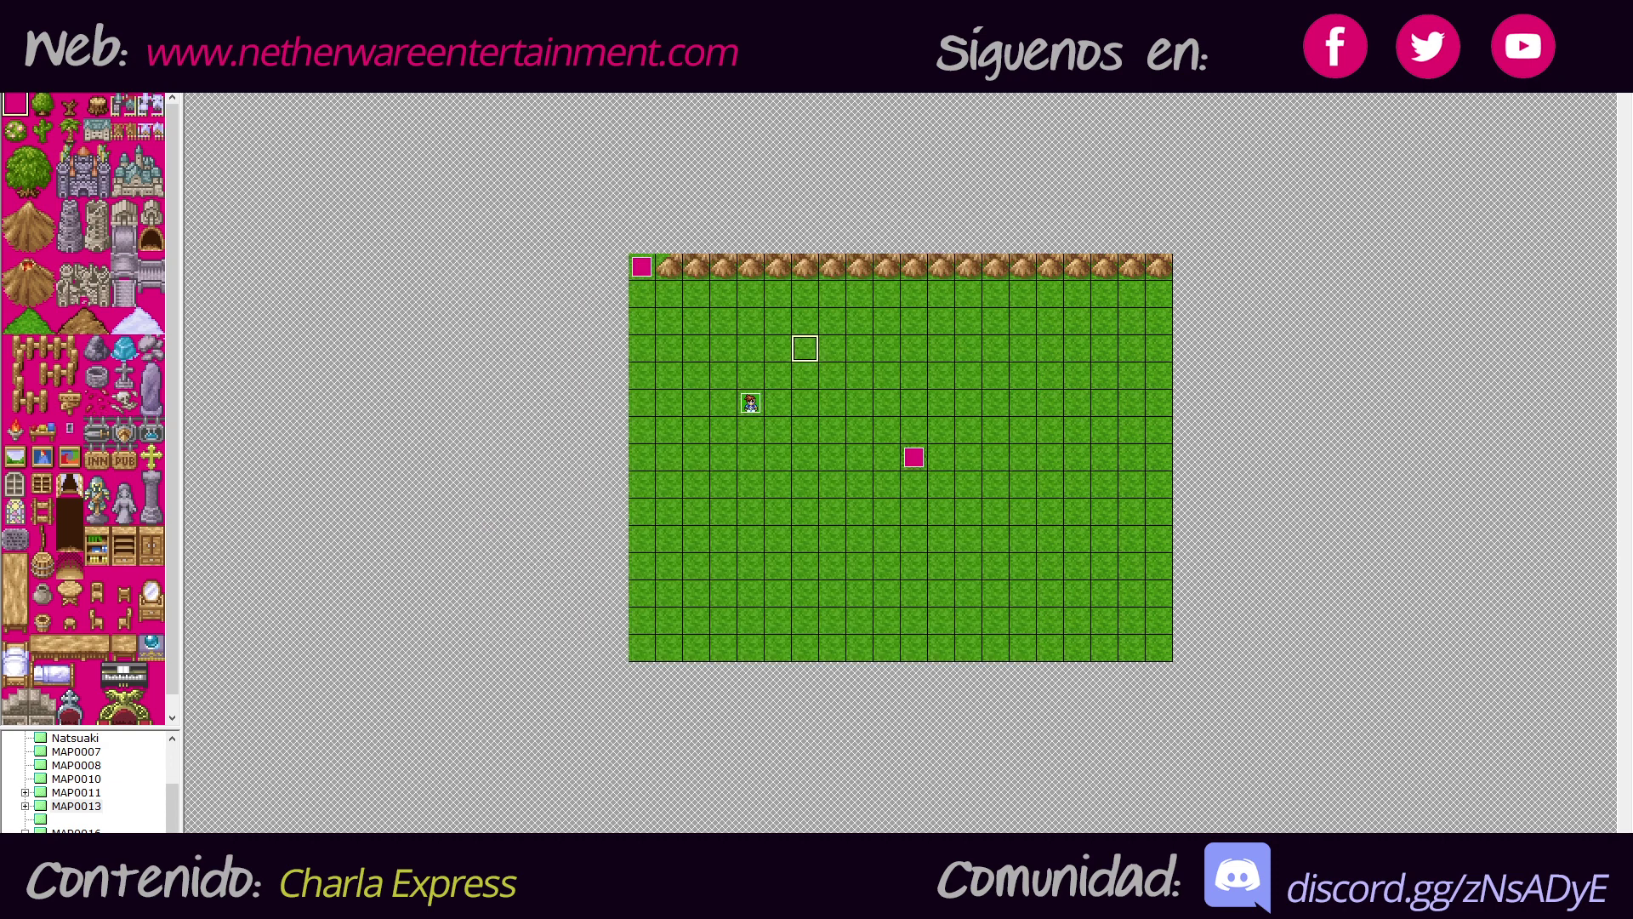